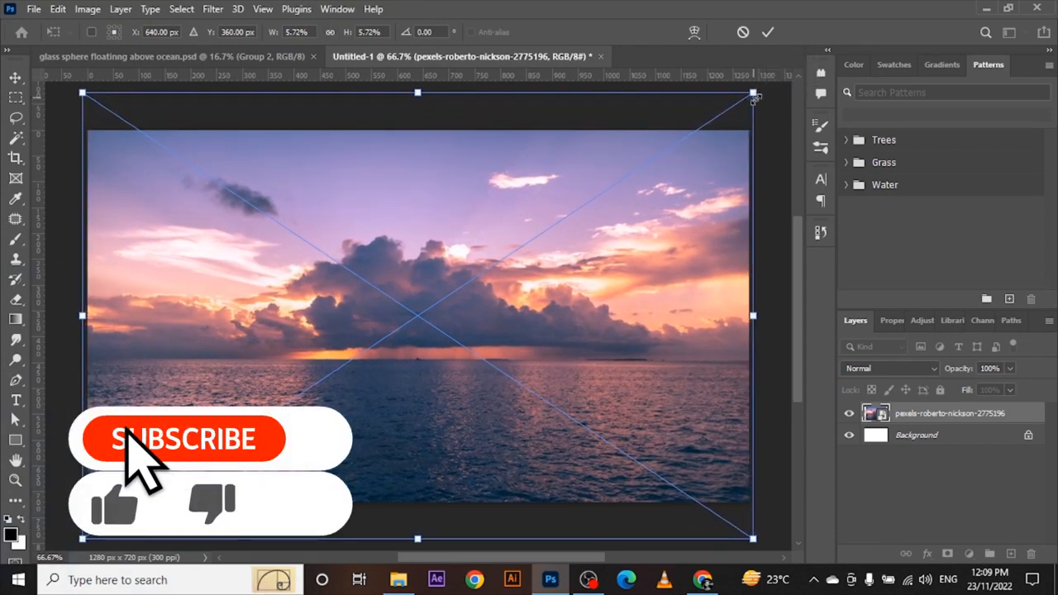
# - Confirm the placed ocean sunset photo at 5.72% scale and add a new blank layer above it
pyautogui.press('Return')
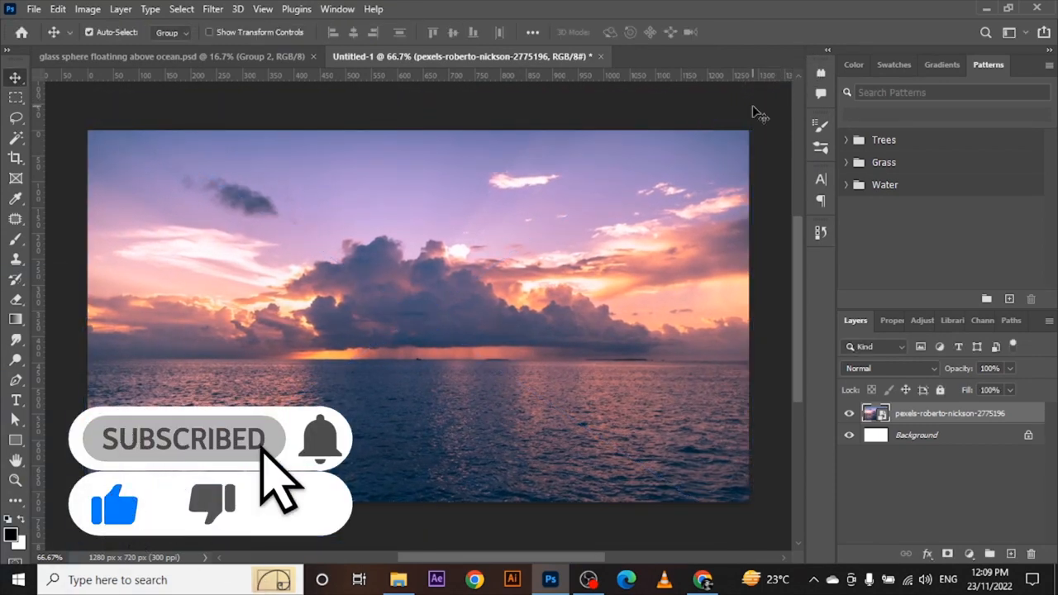
pyautogui.hotkey('ctrl', 'shift', 'alt', 'n')
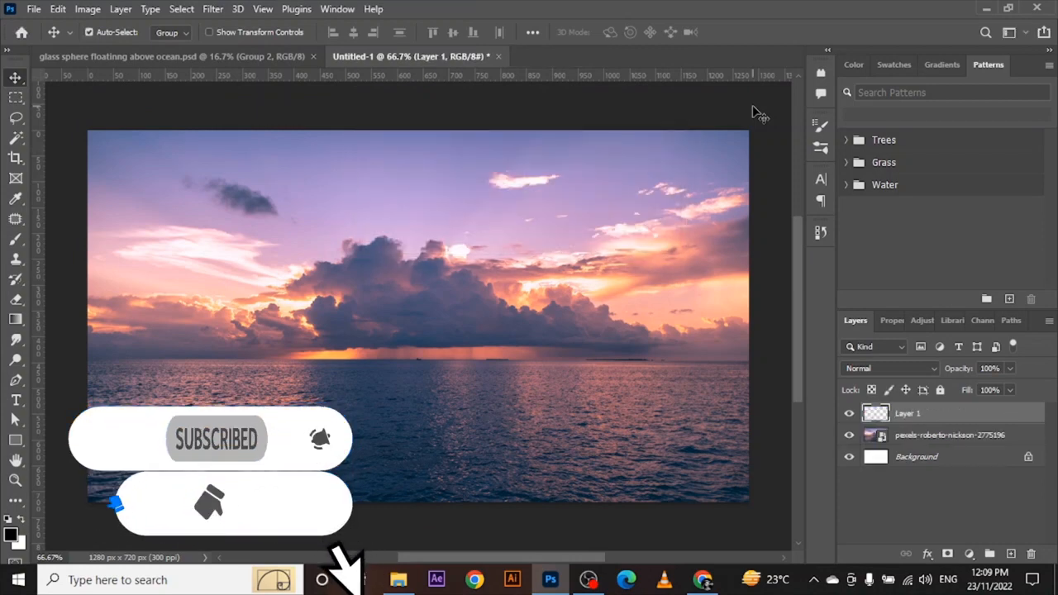
# - Switch to the Elliptical Marquee tool and place guides crossing near the canvas centre, vertical at about 655 px and horizontal at about 375 px
pyautogui.press('m')
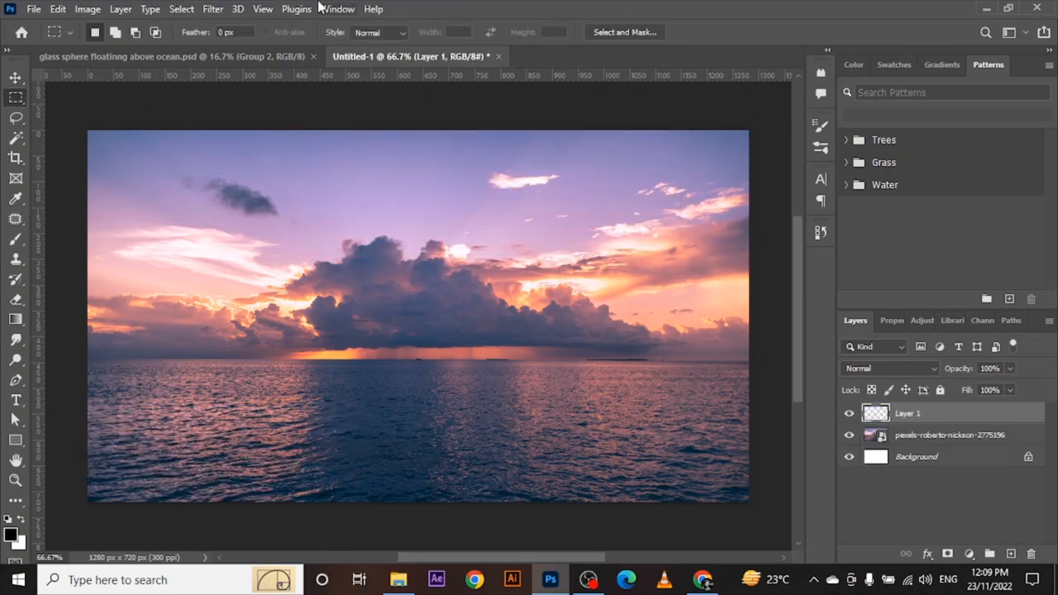
pyautogui.rightClick(24, 103)
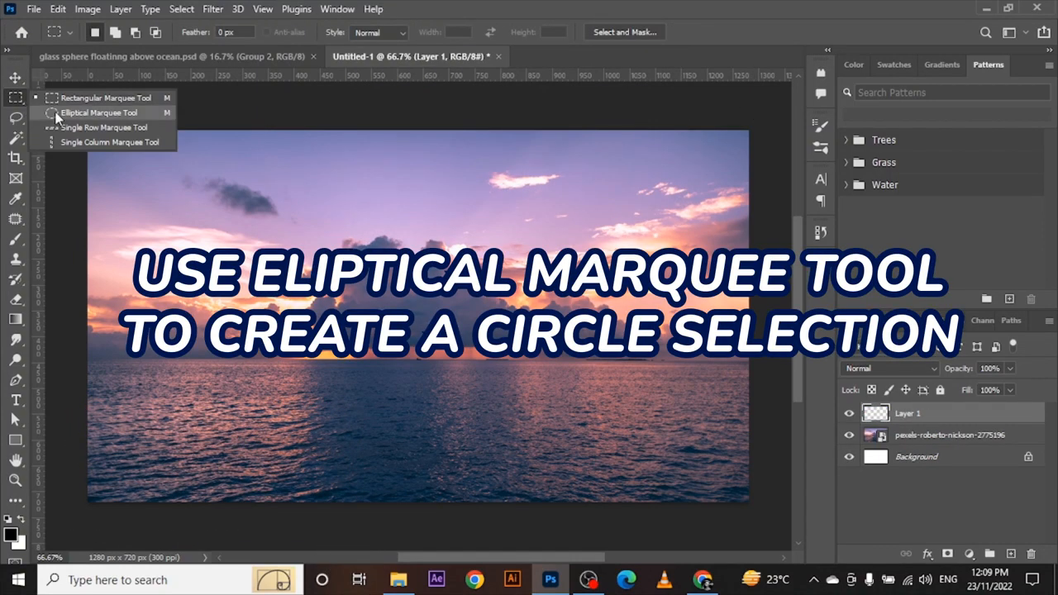
pyautogui.click(55, 114)
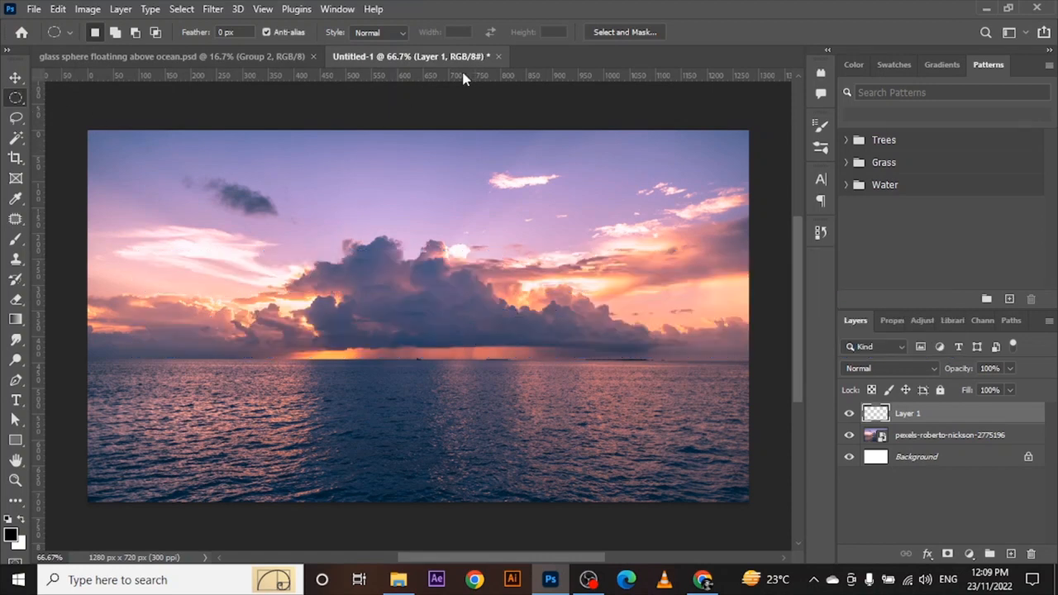
pyautogui.moveTo(449, 191); pyautogui.dragTo(439, 337)
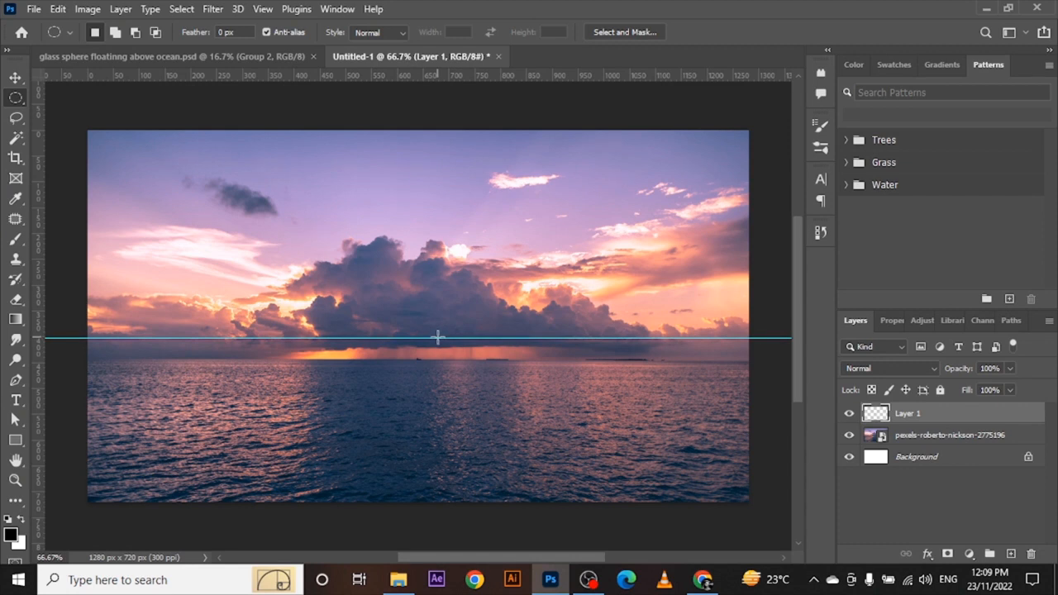
pyautogui.hotkey('ctrl', 'z')
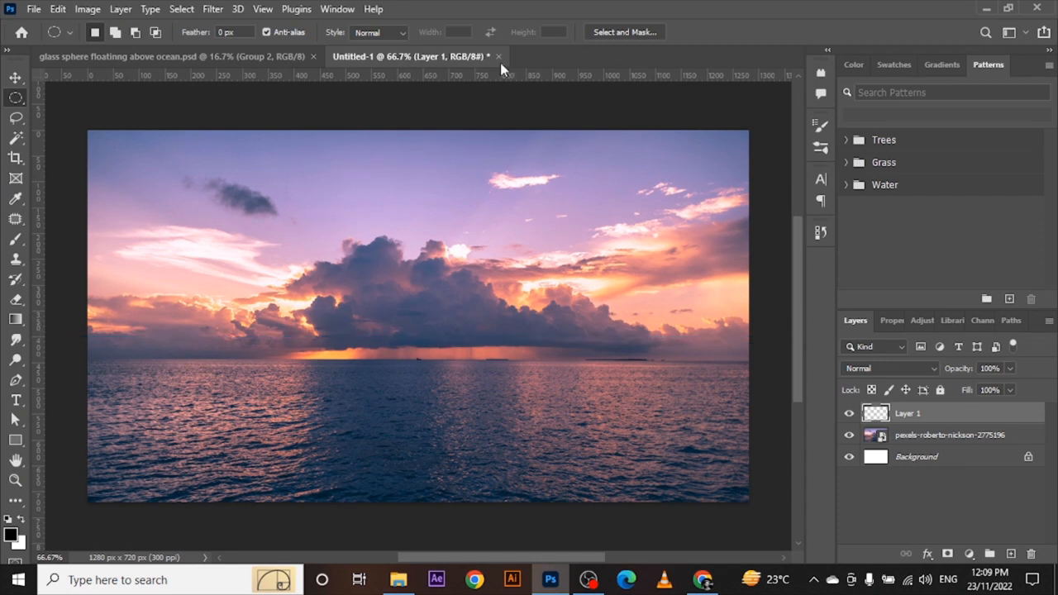
pyautogui.moveTo(501, 74); pyautogui.dragTo(477, 307)
pyautogui.moveTo(37, 270); pyautogui.dragTo(428, 284)
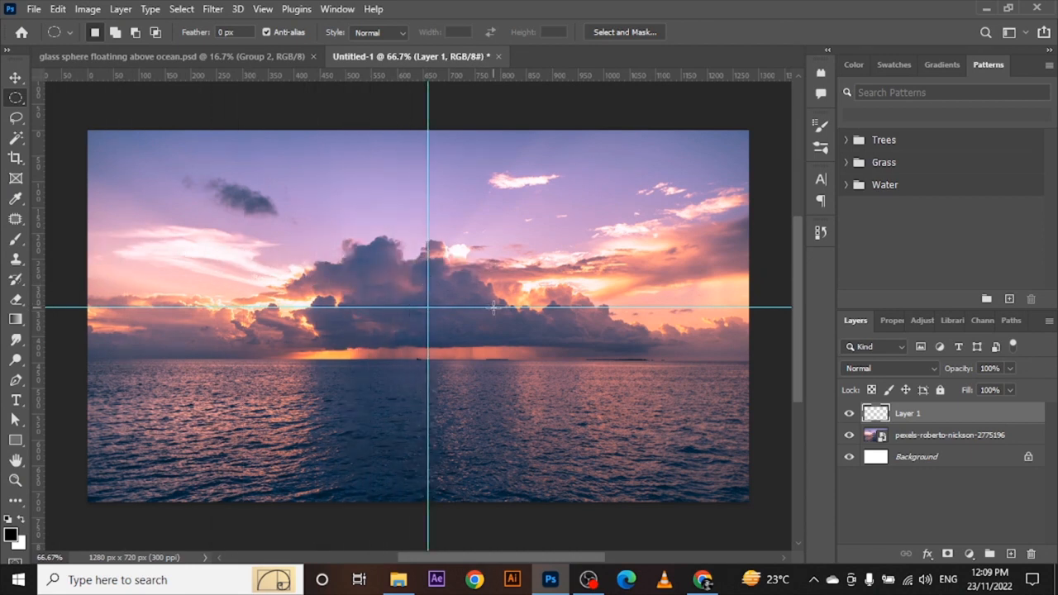
pyautogui.moveTo(489, 306); pyautogui.dragTo(496, 308)
pyautogui.press('v')
pyautogui.moveTo(354, 310); pyautogui.dragTo(374, 324)
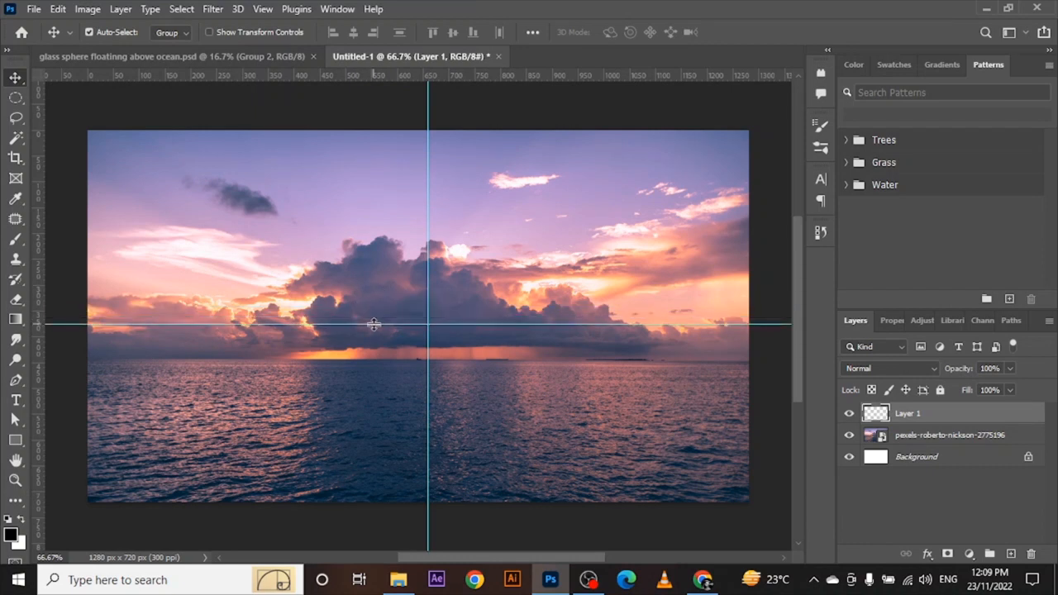
# - Draw a circular selection about 390 px across, centred on the guide intersection, and fill it with black on Layer 1
pyautogui.press('m')
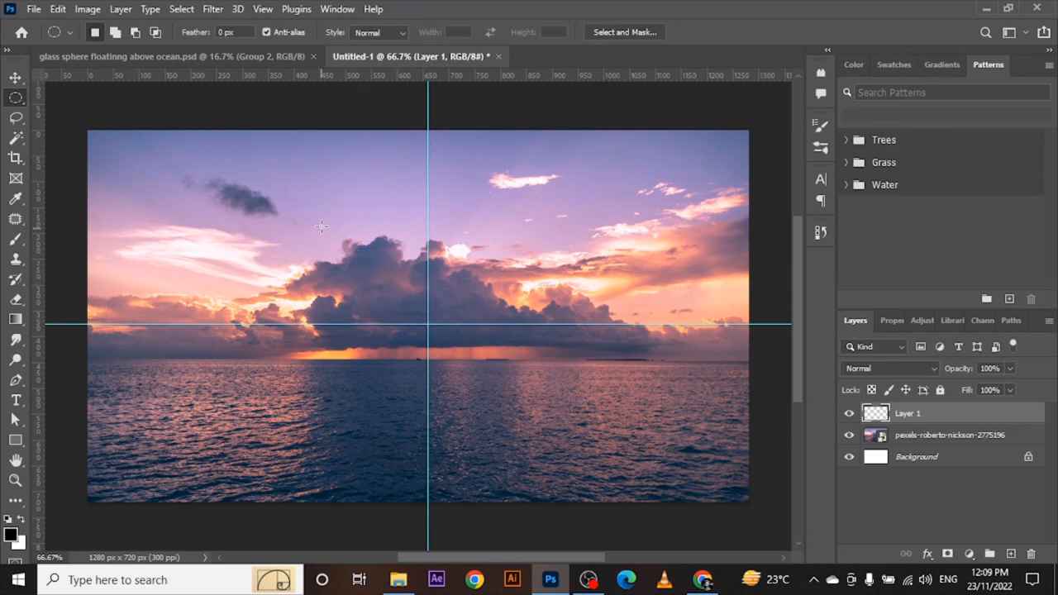
pyautogui.moveTo(323, 220); pyautogui.dragTo(528, 428)
pyautogui.press('x')
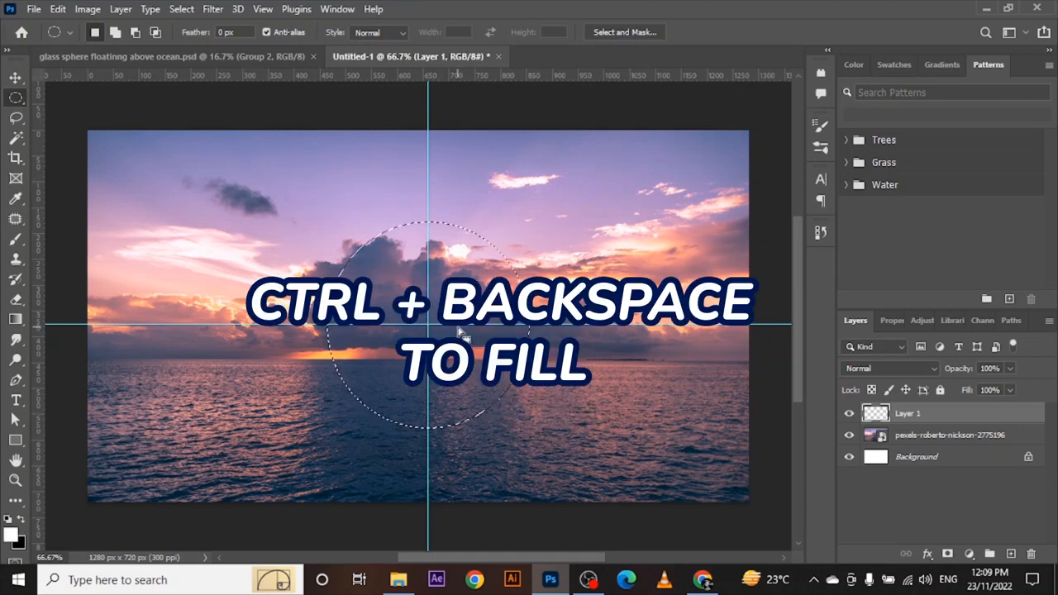
pyautogui.hotkey('ctrl', 'BackSpace')
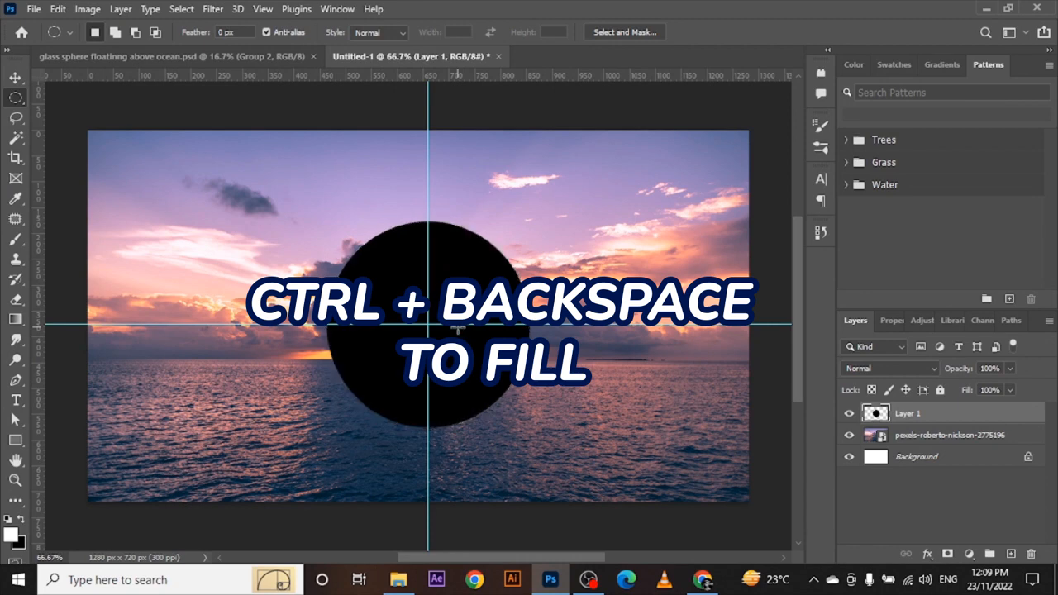
# - Duplicate the ocean sunset photo layer and move the copy above the black circle's layer
pyautogui.press('v')
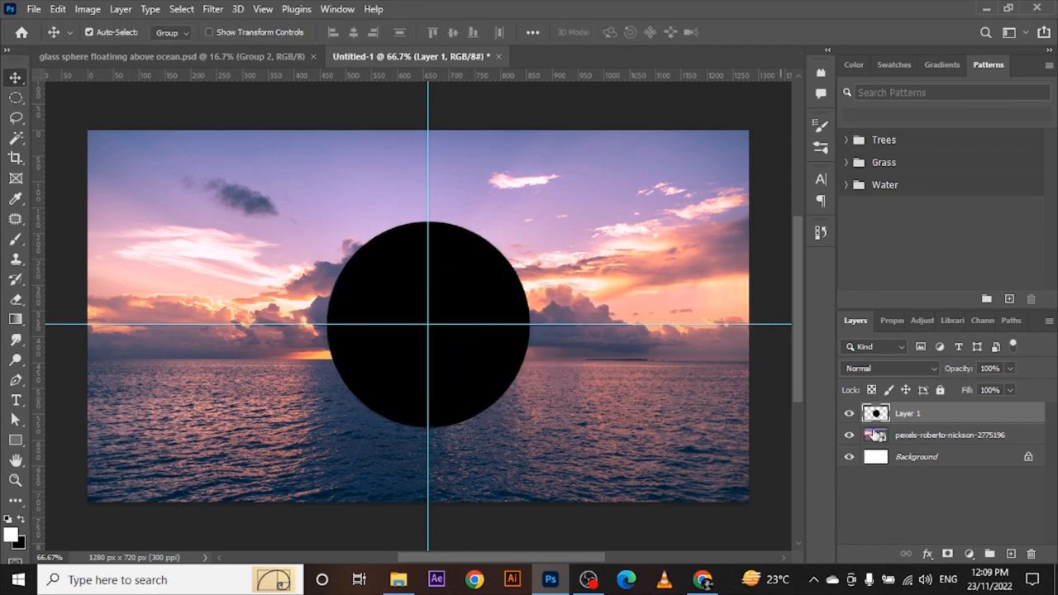
pyautogui.click(950, 438)
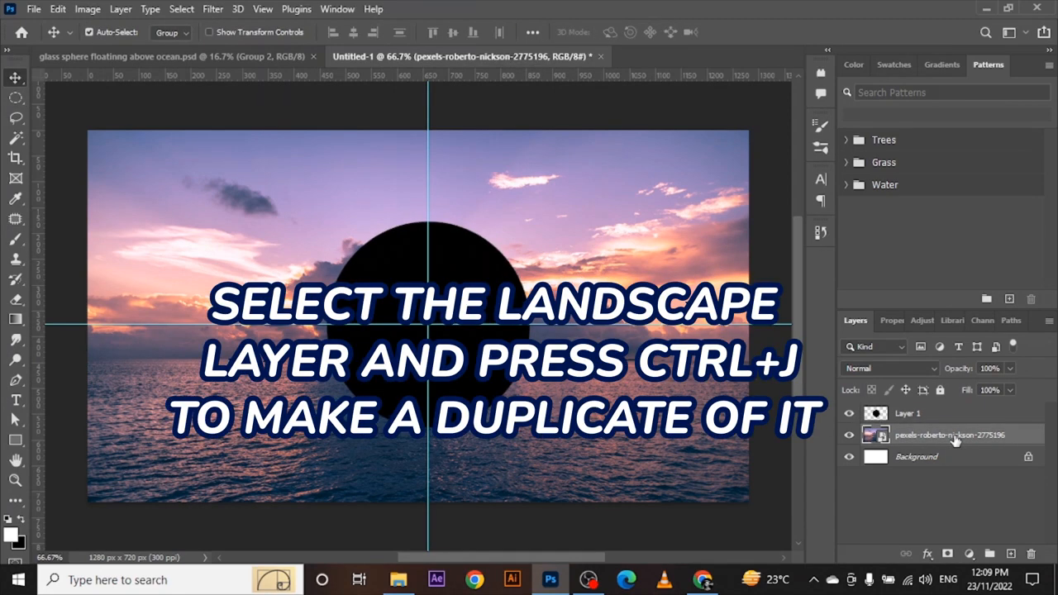
pyautogui.hotkey('ctrl', 'j')
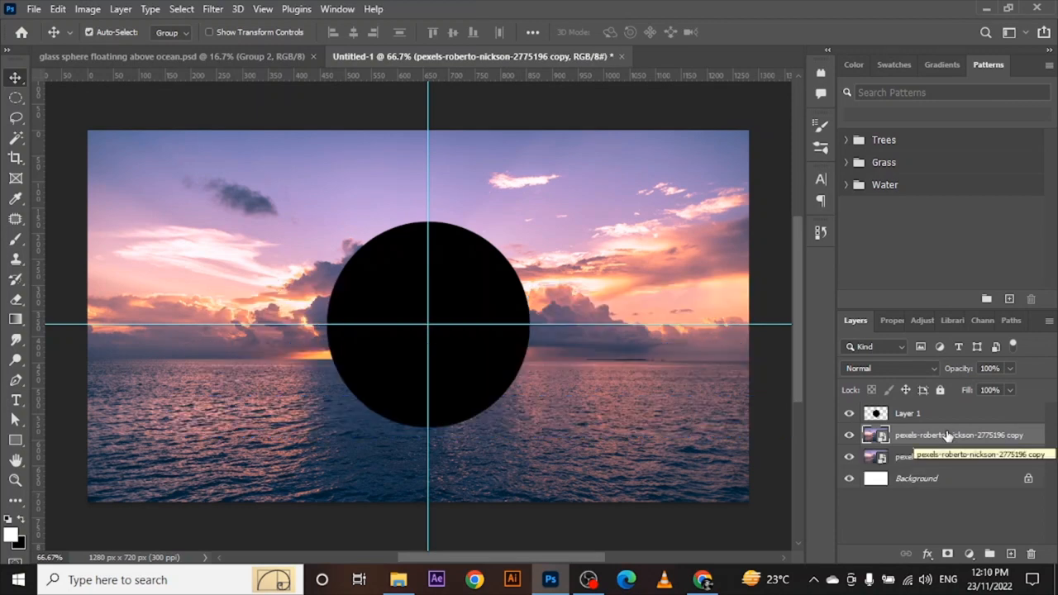
pyautogui.moveTo(949, 436); pyautogui.dragTo(940, 413)
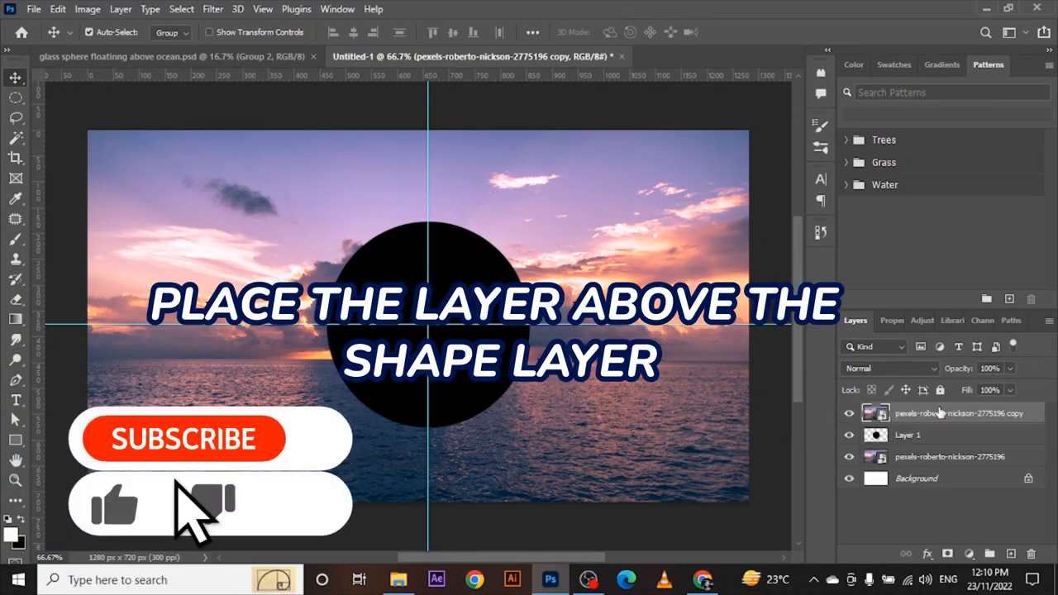
# - Rasterize the duplicated sunset photo layer above the circle
pyautogui.click(213, 9)
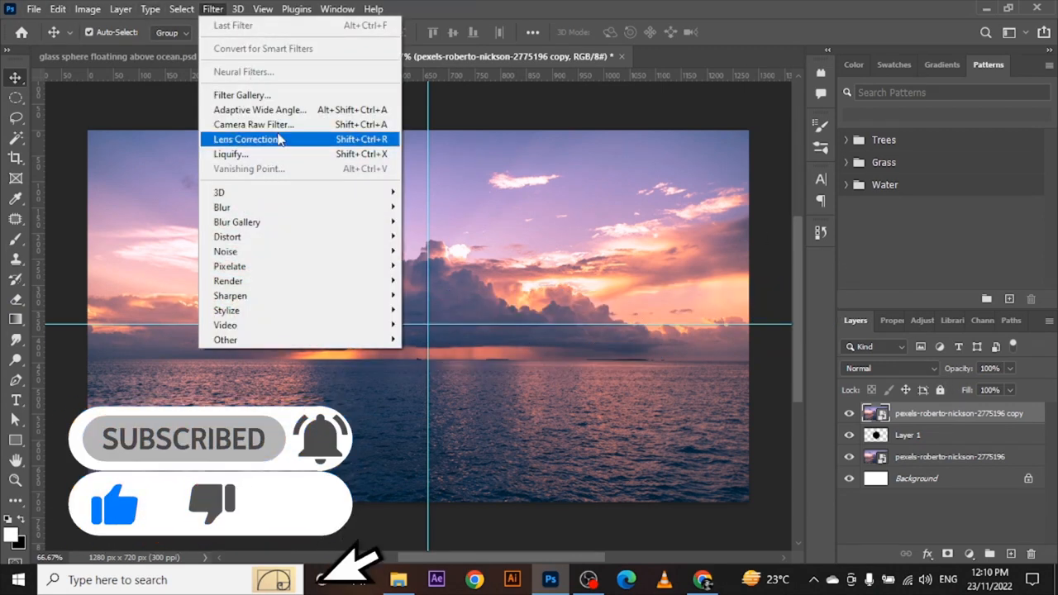
pyautogui.click(218, 12)
pyautogui.rightClick(1020, 408)
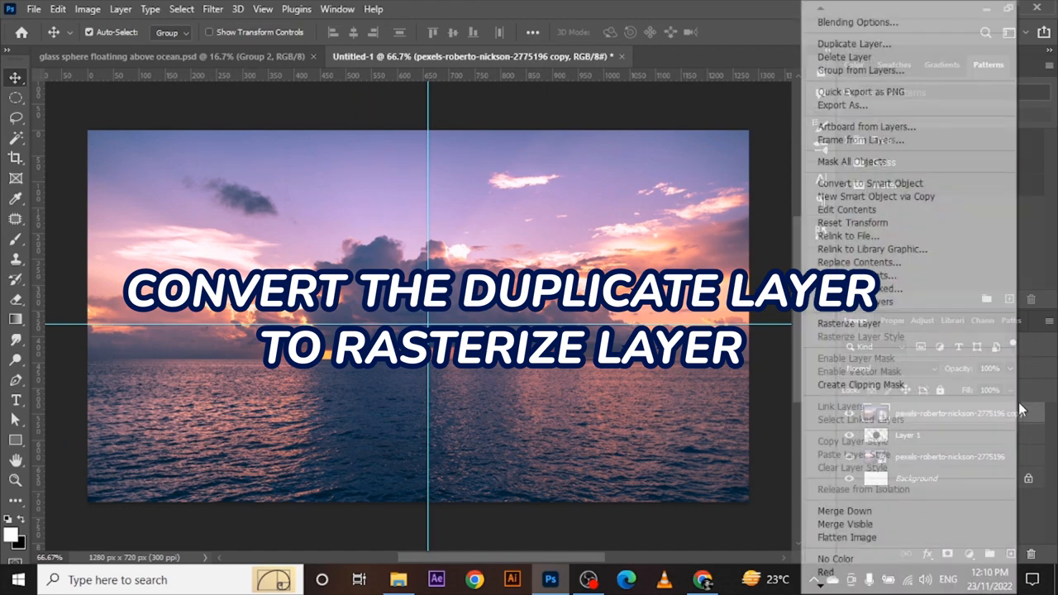
pyautogui.click(893, 324)
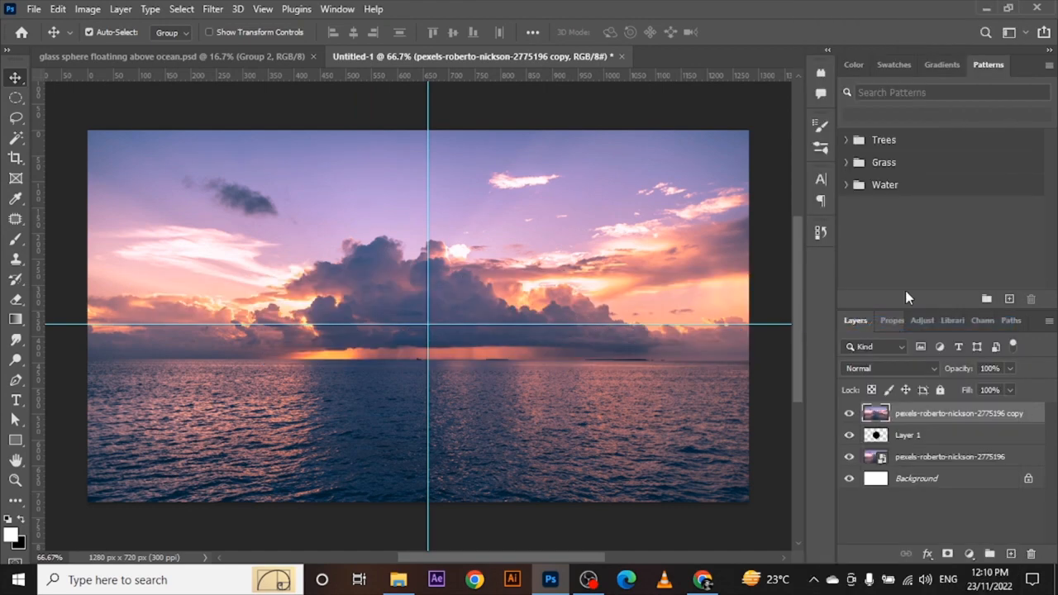
# - Apply the Spherize filter to the rasterized photo copy with an amount of 100% in Normal mode
pyautogui.click(212, 9)
pyautogui.click(213, 9)
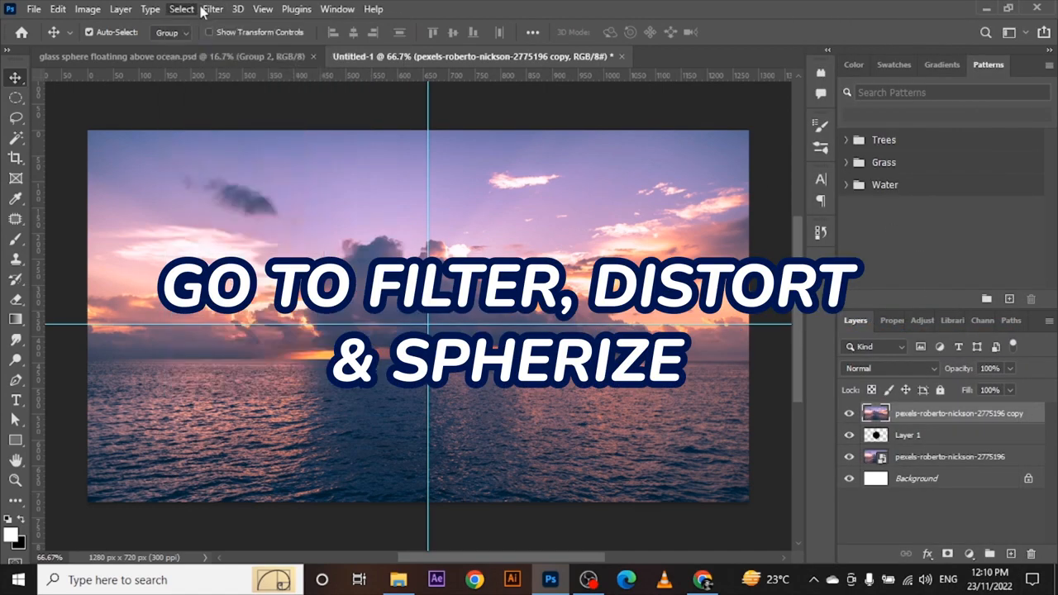
pyautogui.click(213, 9)
pyautogui.moveTo(251, 237)
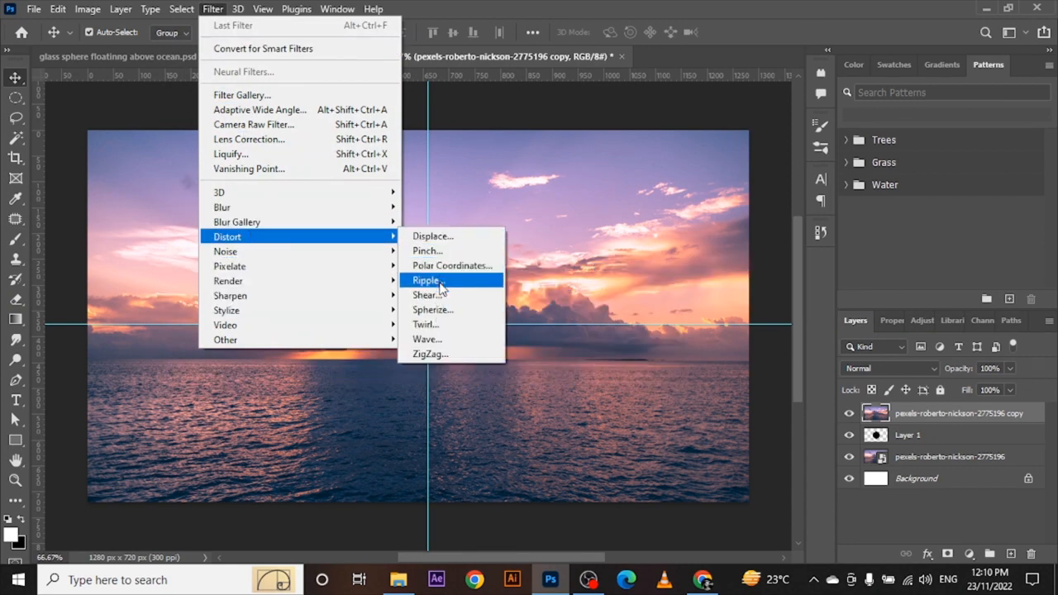
pyautogui.click(443, 307)
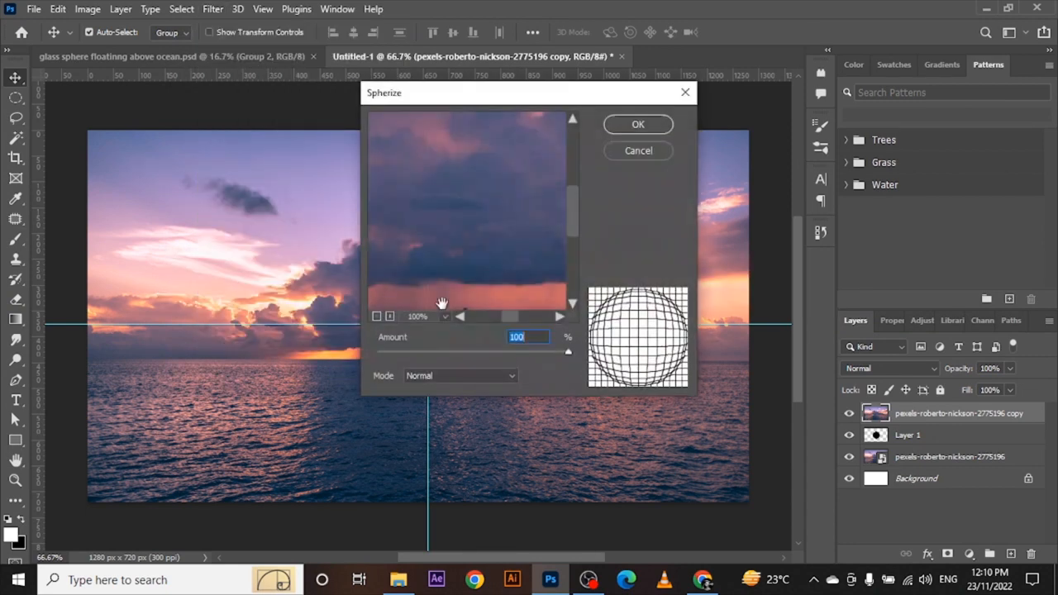
pyautogui.click(641, 125)
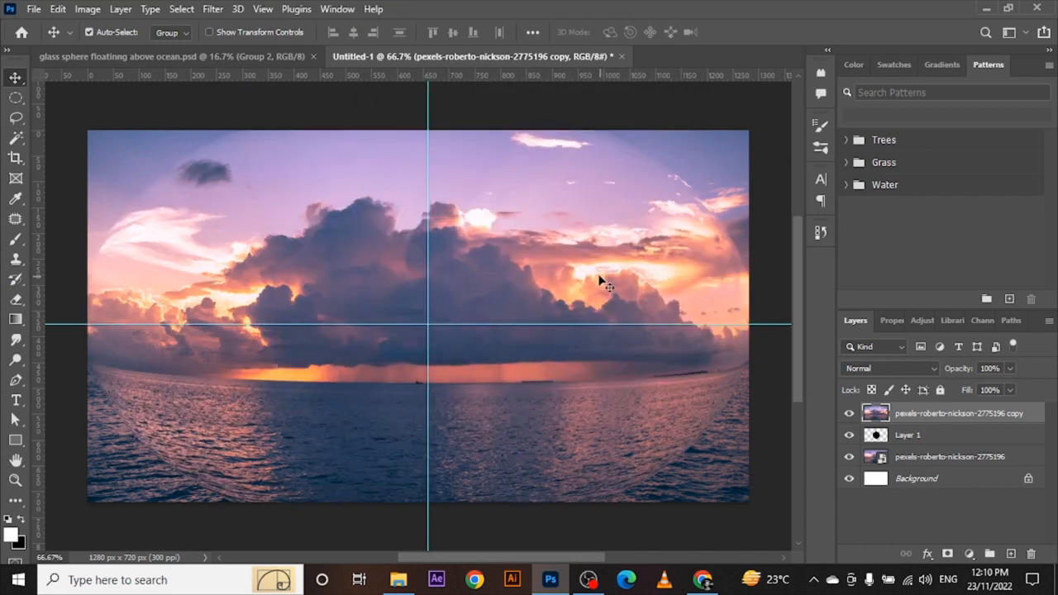
# - Scale the spherized photo copy to about 51% and move it down to Y 374.50 px, level with the horizontal guide
pyautogui.hotkey('ctrl', 't')
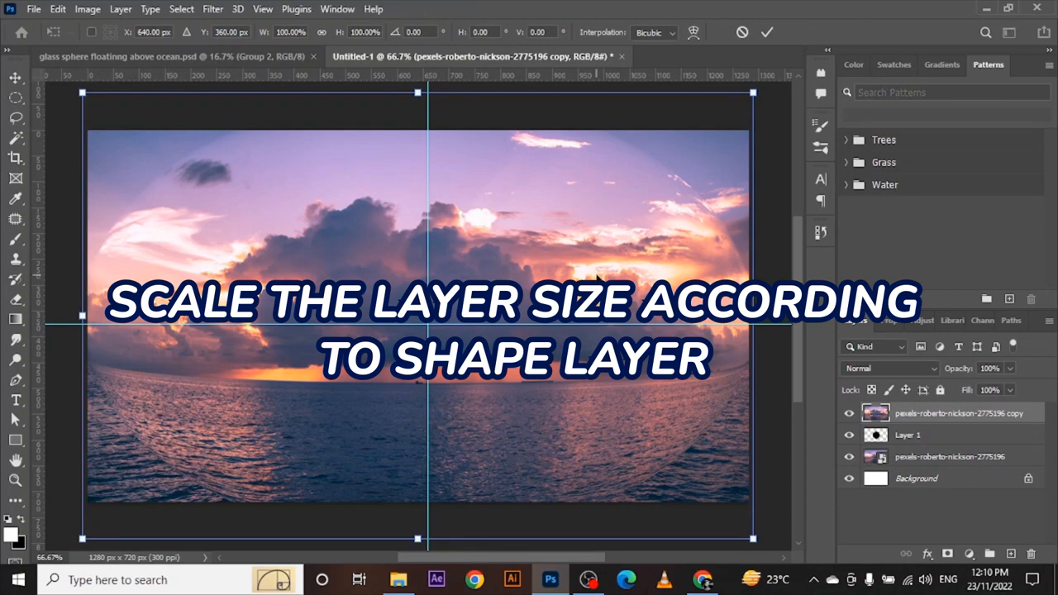
pyautogui.moveTo(752, 93); pyautogui.dragTo(588, 202)
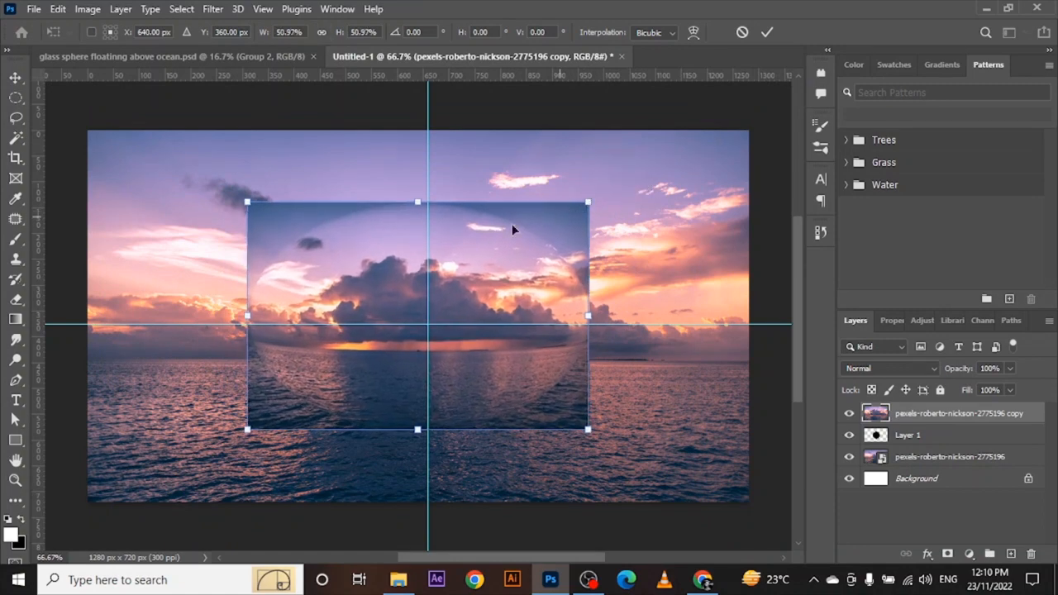
pyautogui.moveTo(513, 229); pyautogui.dragTo(503, 231)
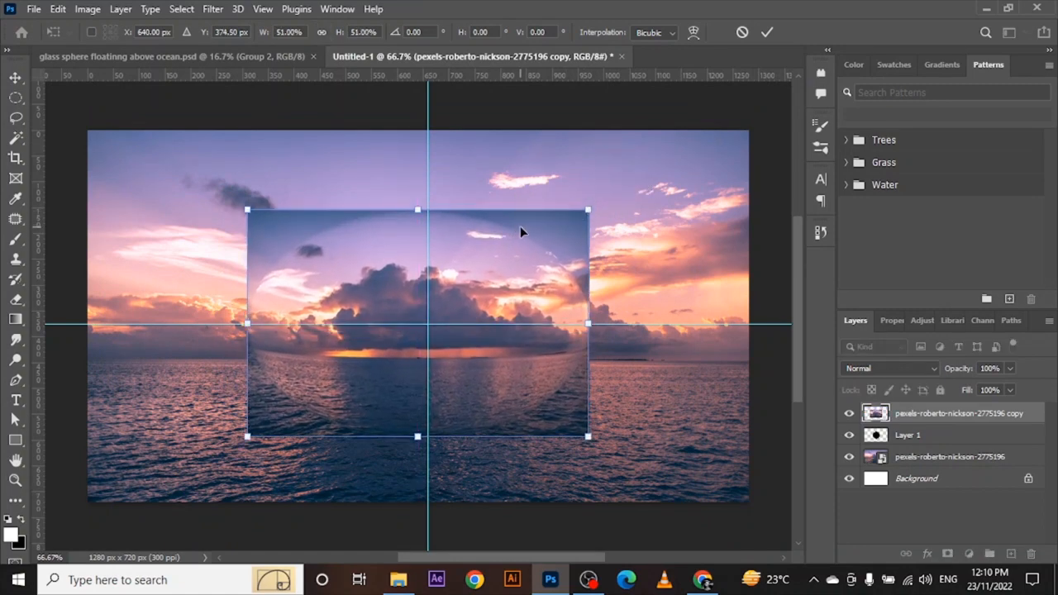
pyautogui.press('Return')
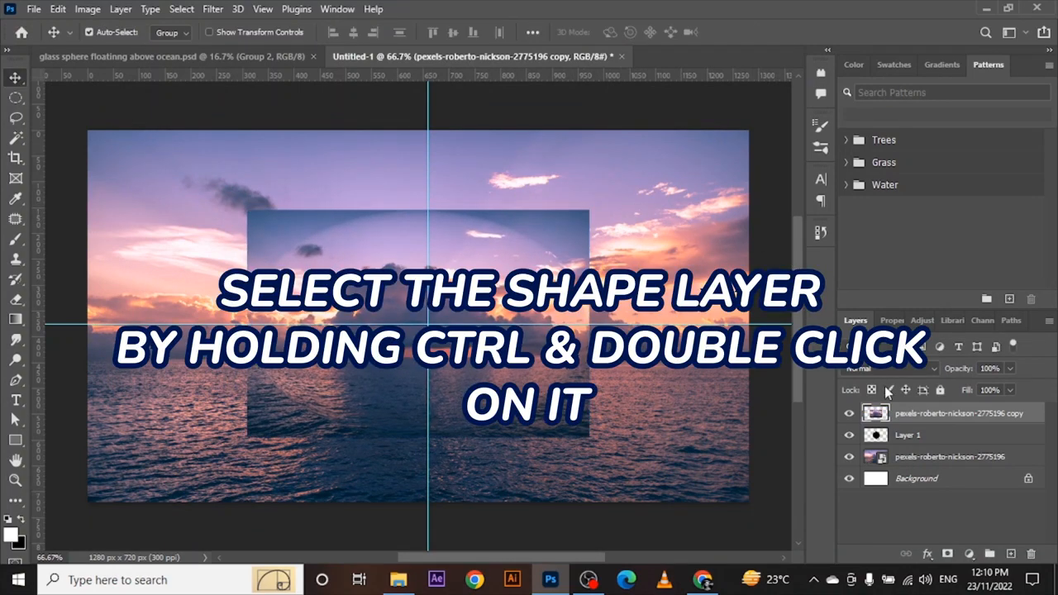
# - Load the circle on Layer 1 as a selection and use it as a layer mask on the spherized photo copy
pyautogui.keyDown('ctrl'); pyautogui.click(878, 439); pyautogui.keyUp('ctrl')
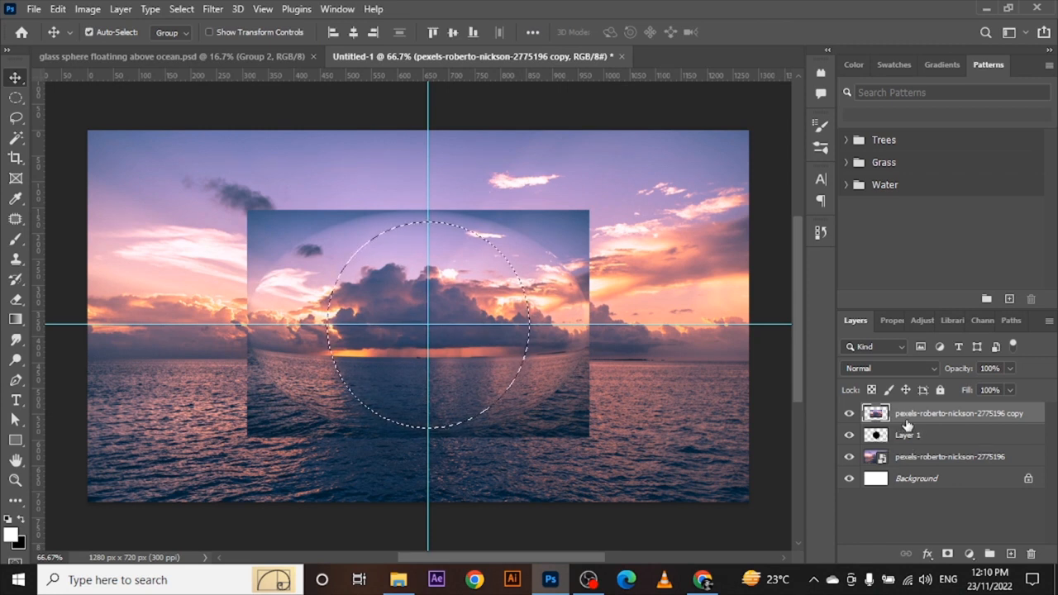
pyautogui.click(951, 555)
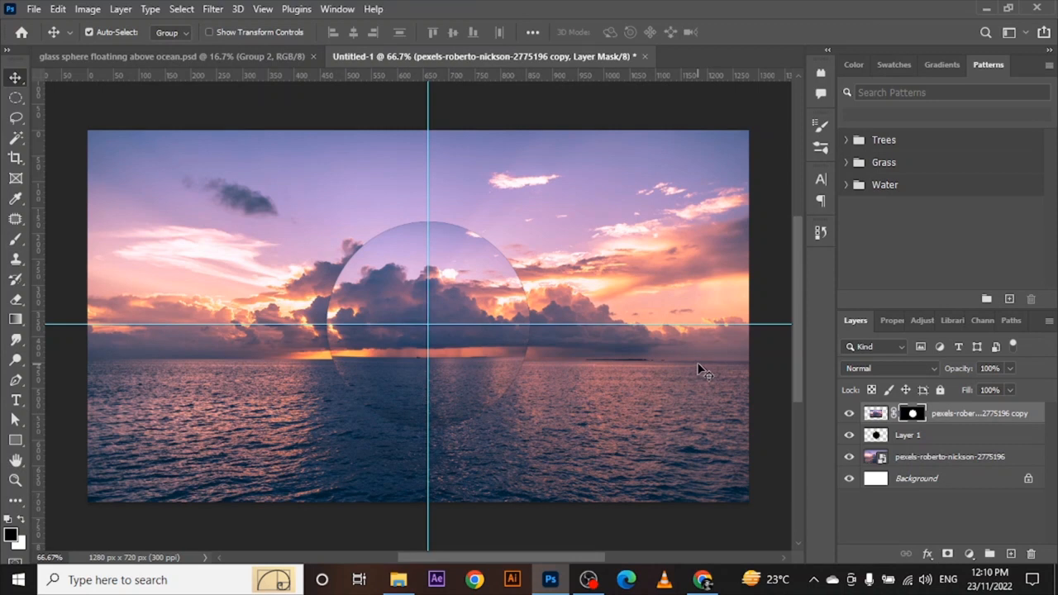
# - Reload the Layer 1 circle as a selection and apply the Twirl filter at an angle of 50° to the masked photo copy's image
pyautogui.click(909, 435)
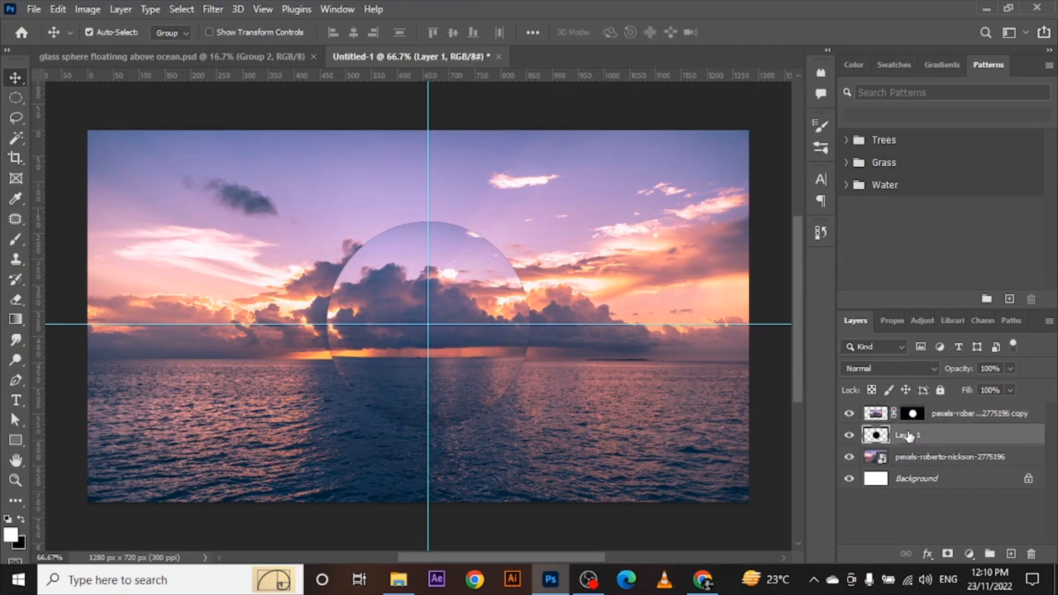
pyautogui.click(940, 422)
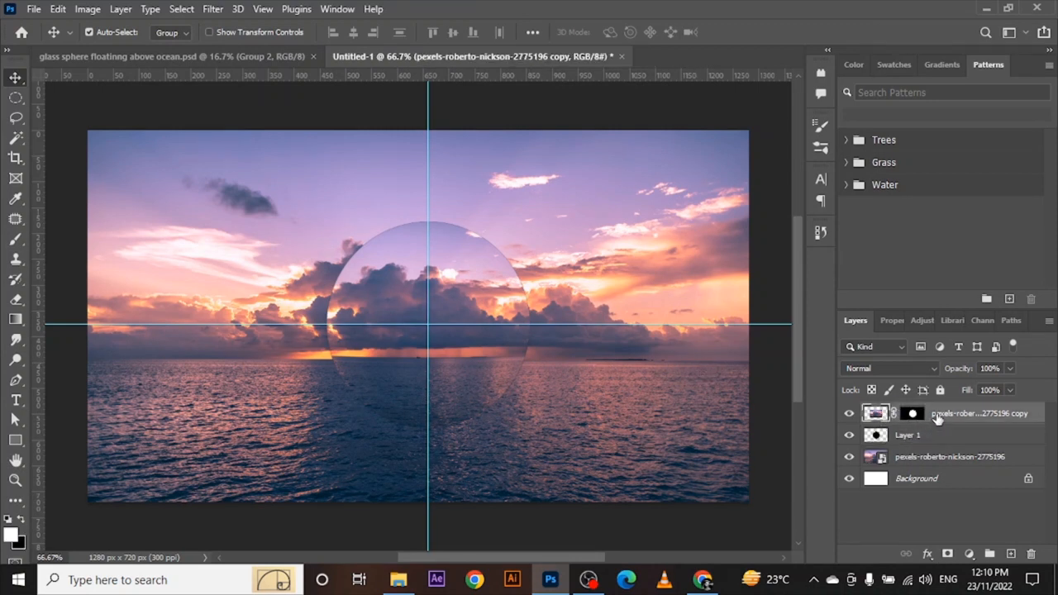
pyautogui.keyDown('ctrl'); pyautogui.click(878, 436); pyautogui.keyUp('ctrl')
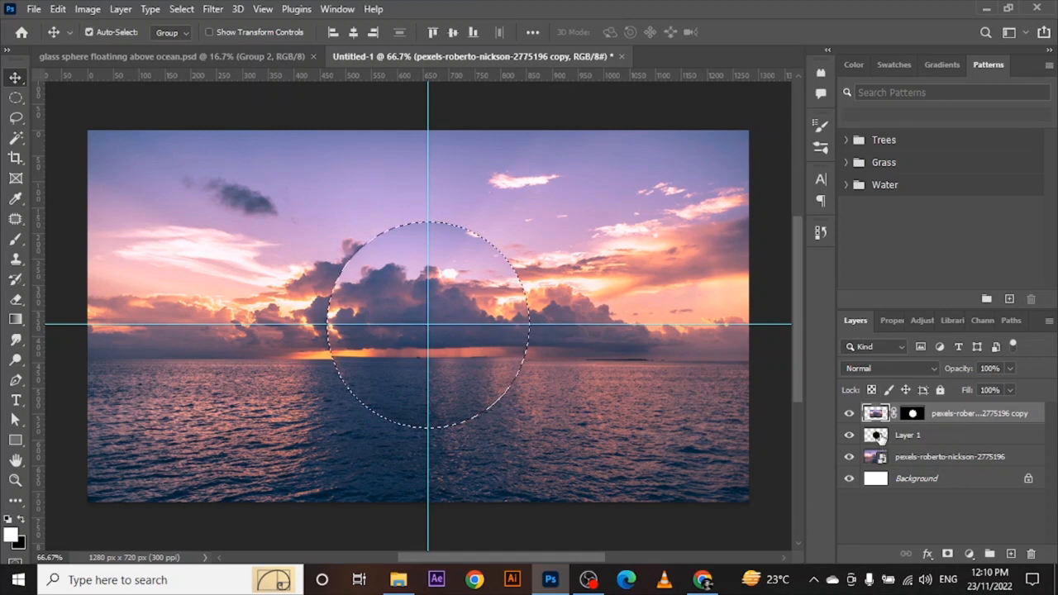
pyautogui.click(213, 9)
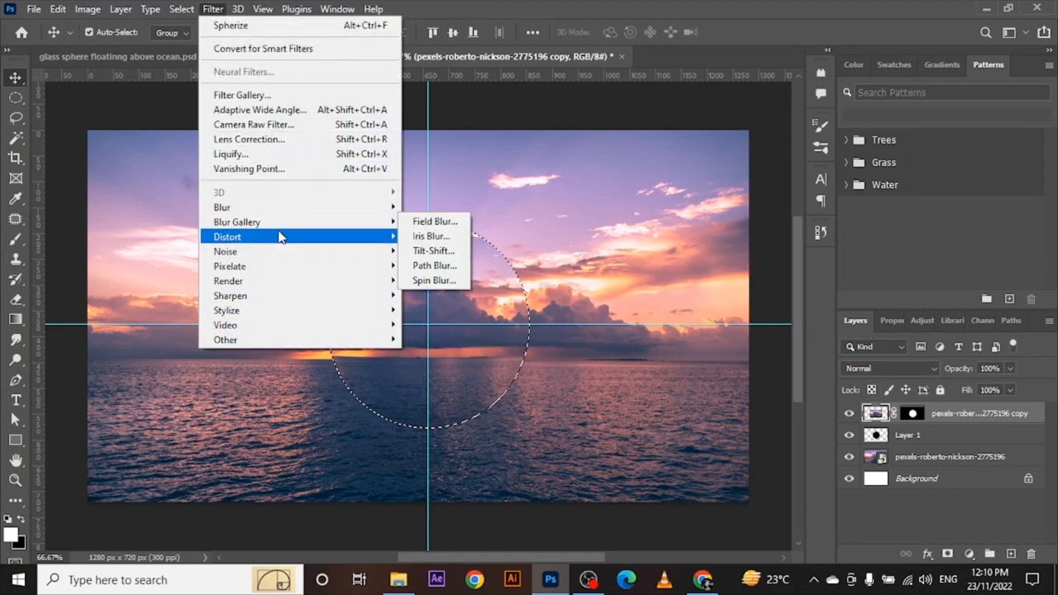
pyautogui.moveTo(280, 237)
pyautogui.click(443, 324)
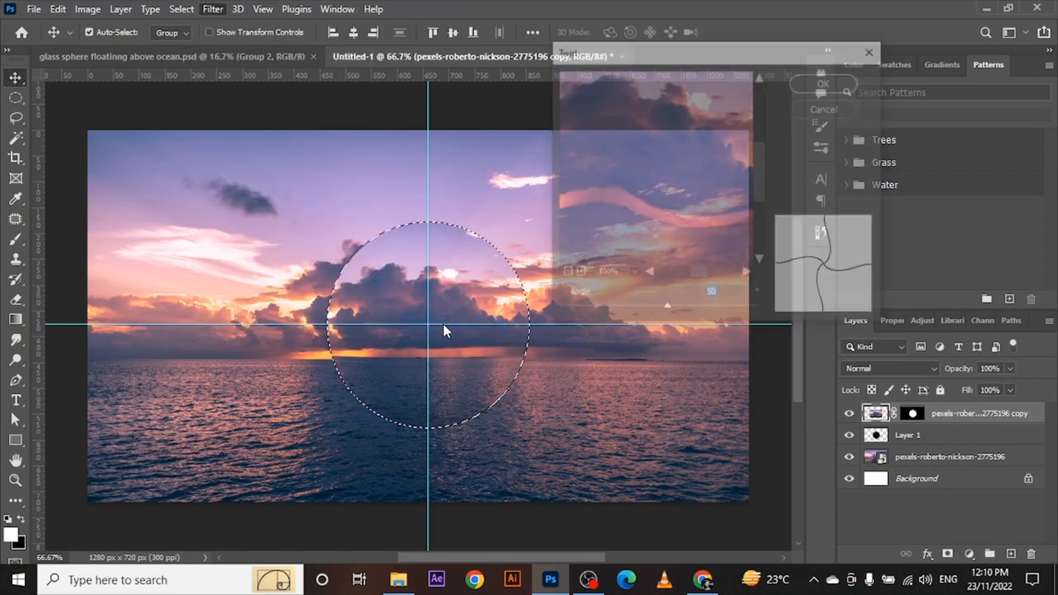
pyautogui.click(827, 85)
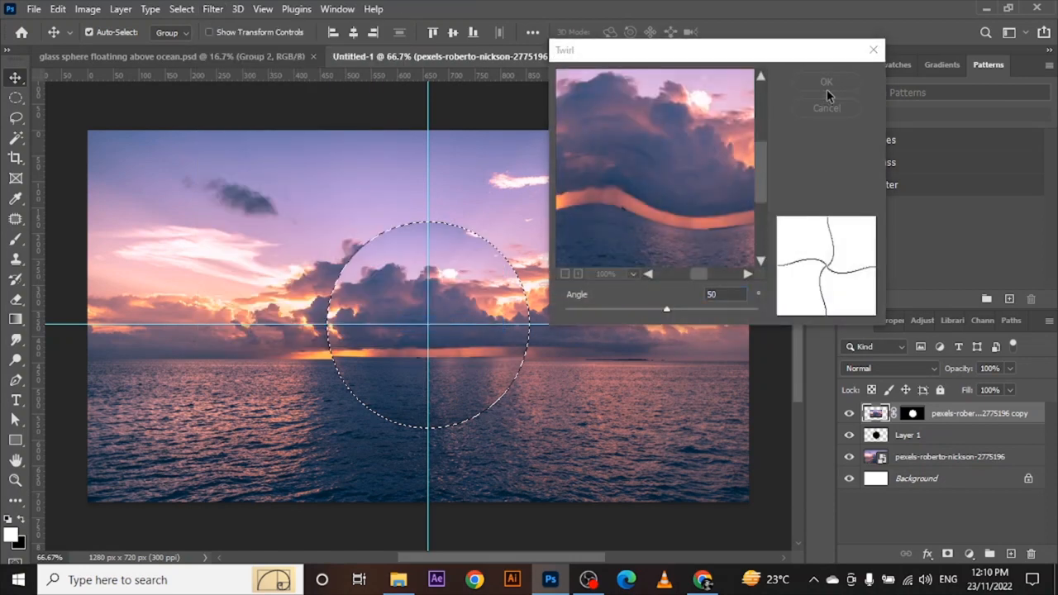
# - Clear the current selection and reload the Layer 1 circle as a selection around the sphere
pyautogui.hotkey('ctrl', 'd')
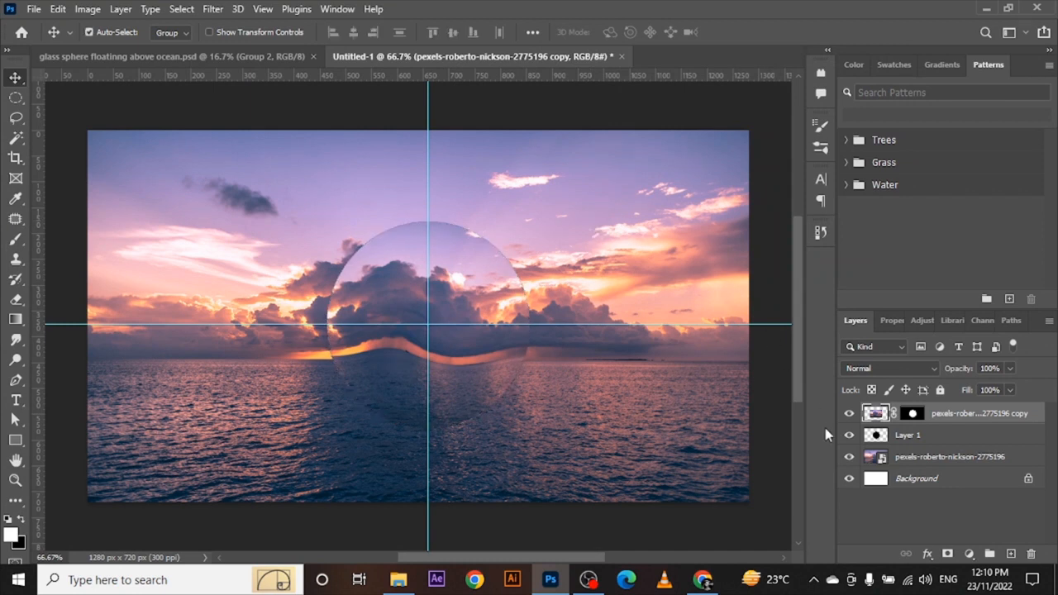
pyautogui.keyDown('ctrl'); pyautogui.click(876, 436); pyautogui.keyUp('ctrl')
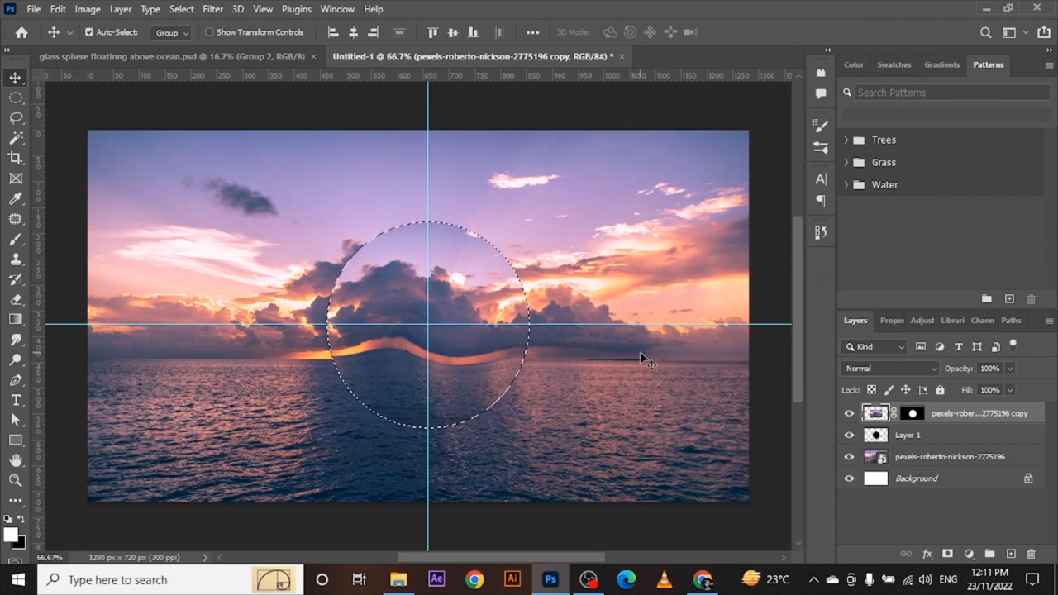
pyautogui.press('b')
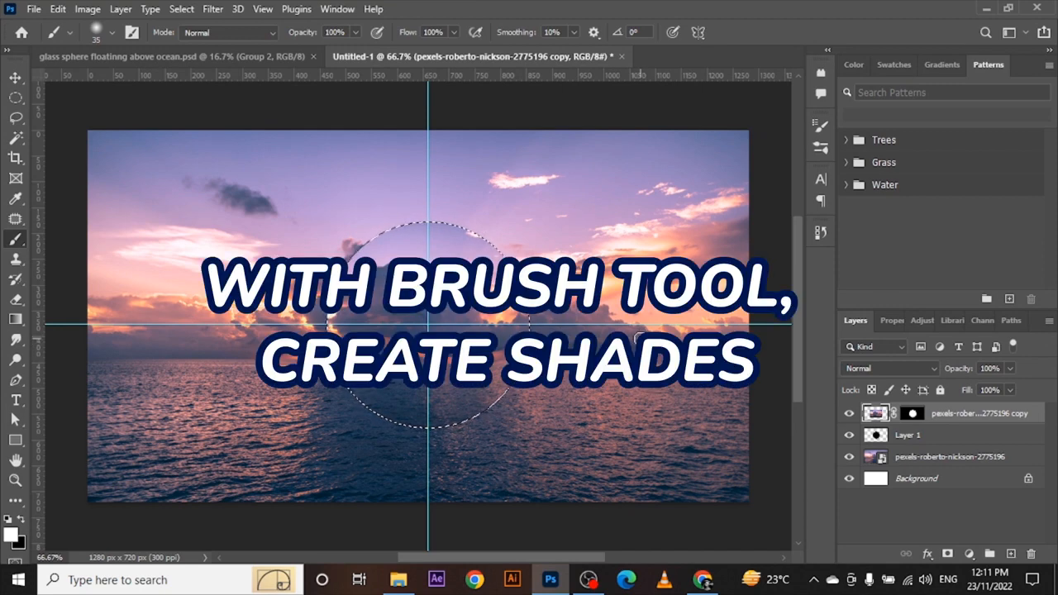
pyautogui.press('x')
pyautogui.press(']')
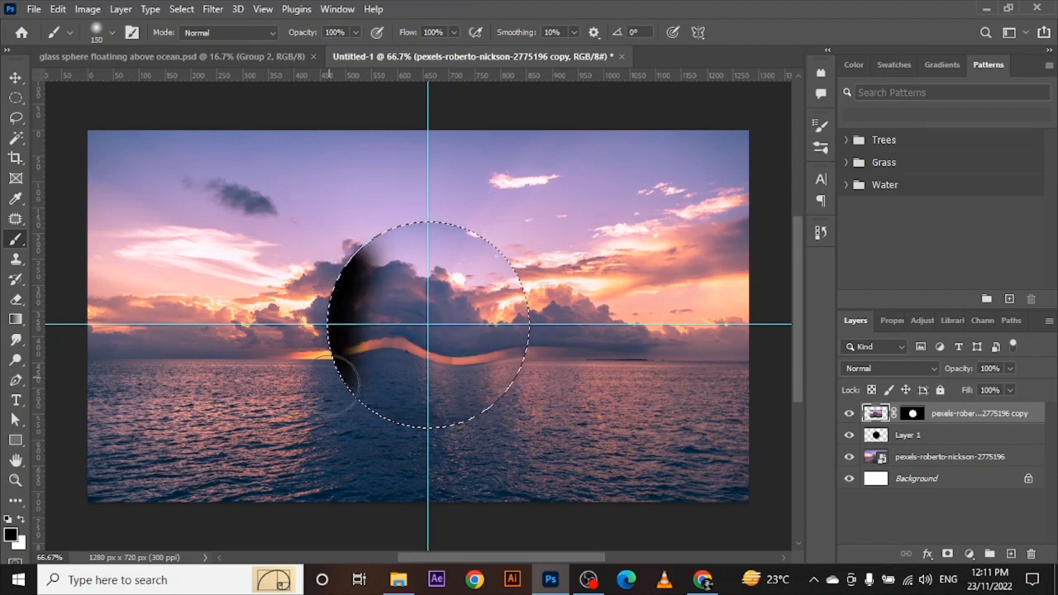
pyautogui.moveTo(318, 273); pyautogui.dragTo(316, 342)
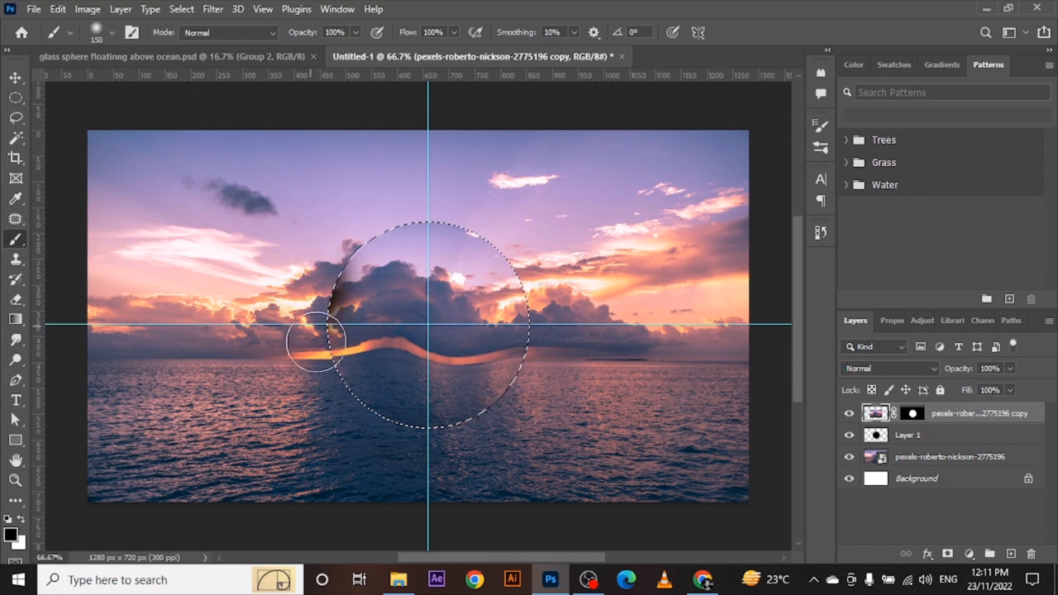
pyautogui.moveTo(489, 441)
pyautogui.mouseDown()
pyautogui.moveTo(538, 378)
pyautogui.moveTo(543, 348)
pyautogui.mouseUp()
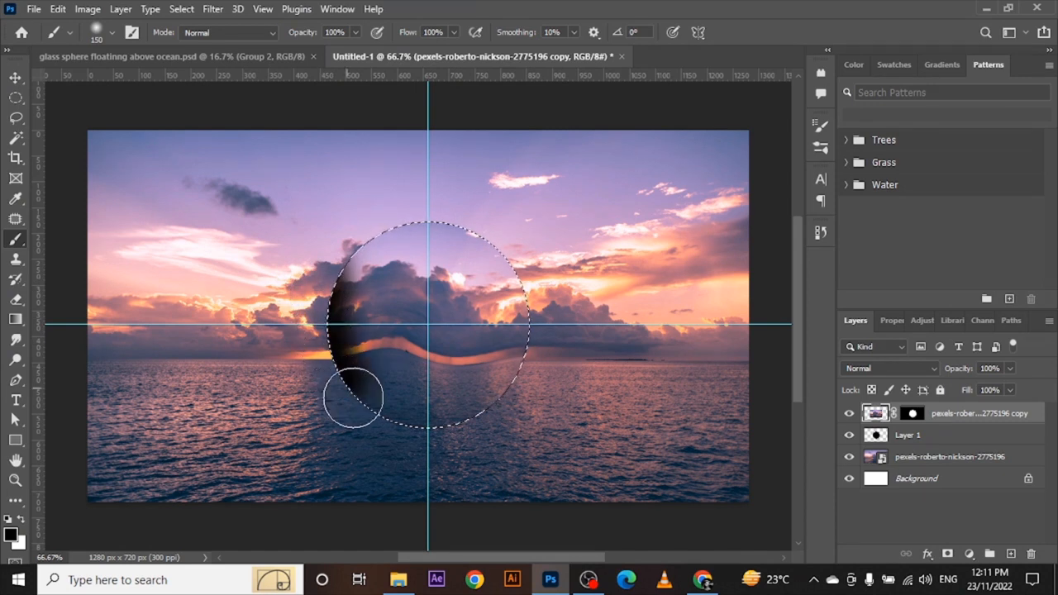
pyautogui.moveTo(454, 438)
pyautogui.mouseDown()
pyautogui.moveTo(502, 417)
pyautogui.moveTo(552, 340)
pyautogui.mouseUp()
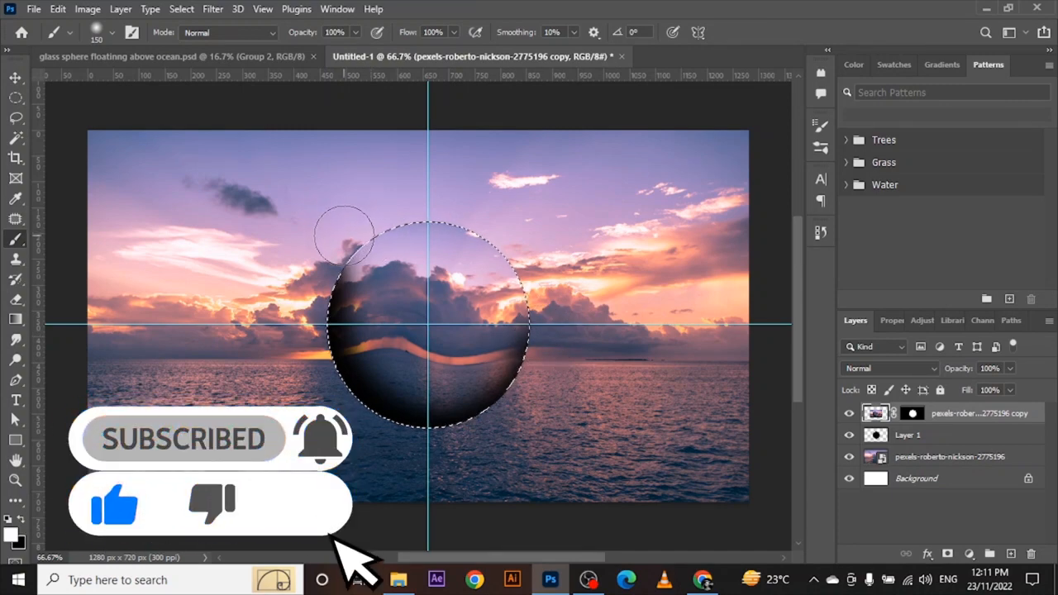
pyautogui.moveTo(347, 231); pyautogui.dragTo(454, 220)
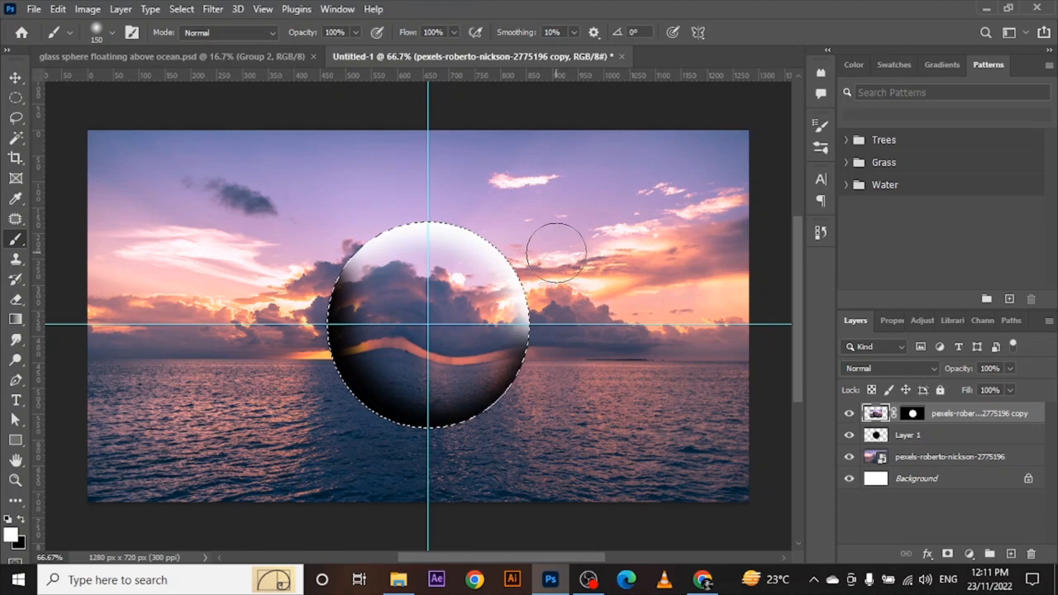
pyautogui.press('v')
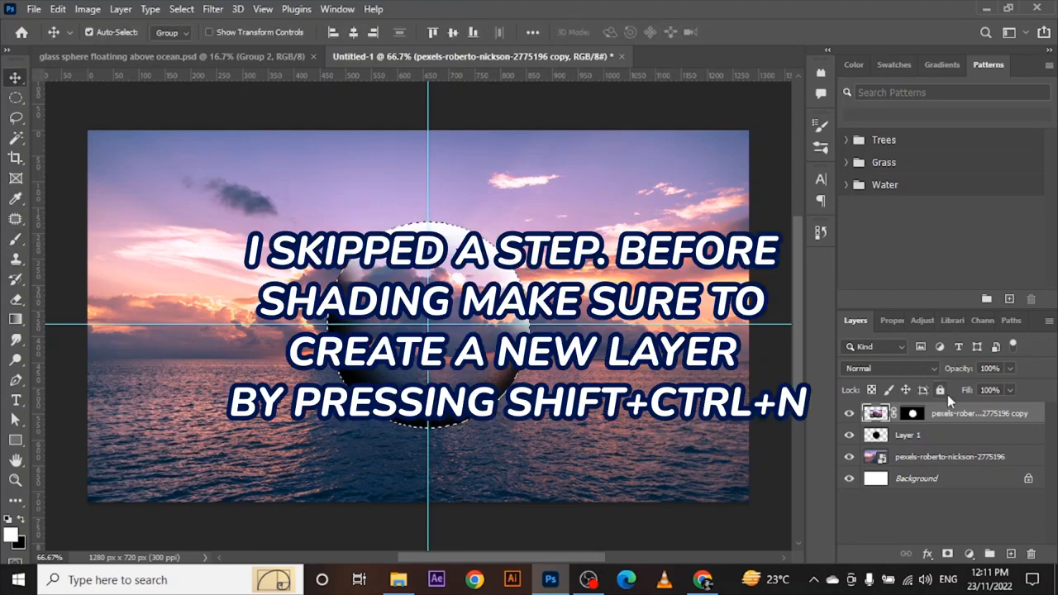
# - On a new layer, shade the sphere's left and lower inner edge black and its upper and right edge white with a soft 150 px brush
pyautogui.hotkey('shift', 'ctrl', 'n')
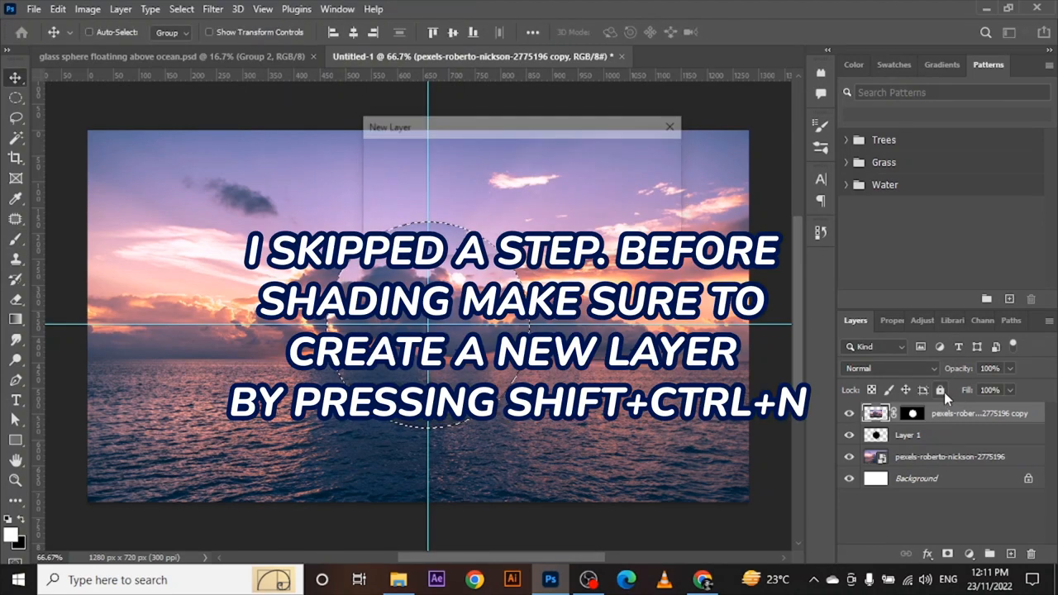
pyautogui.press('Return')
pyautogui.press('b')
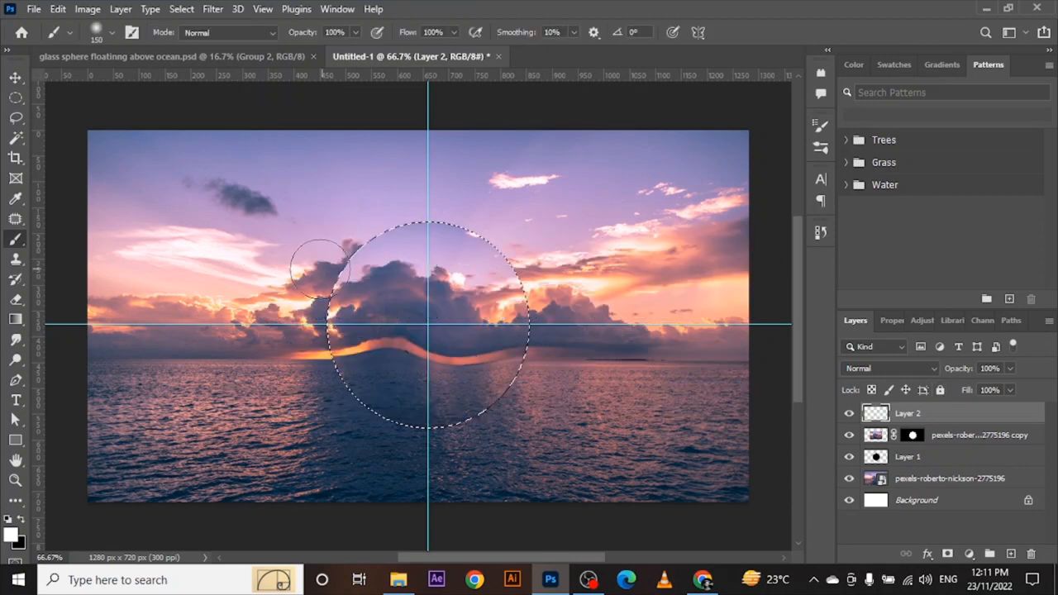
pyautogui.press('x')
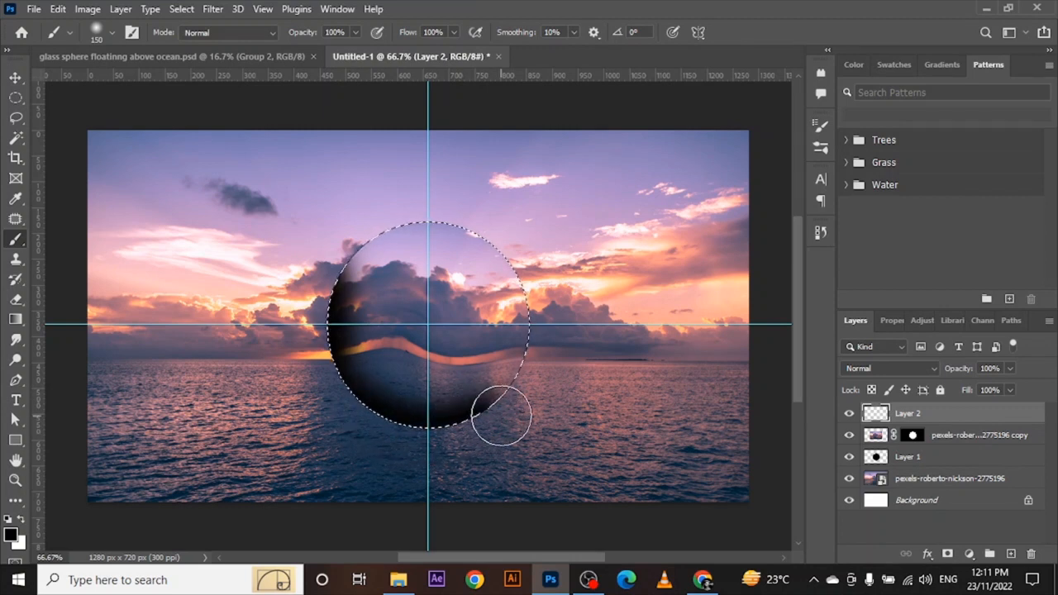
pyautogui.press('x')
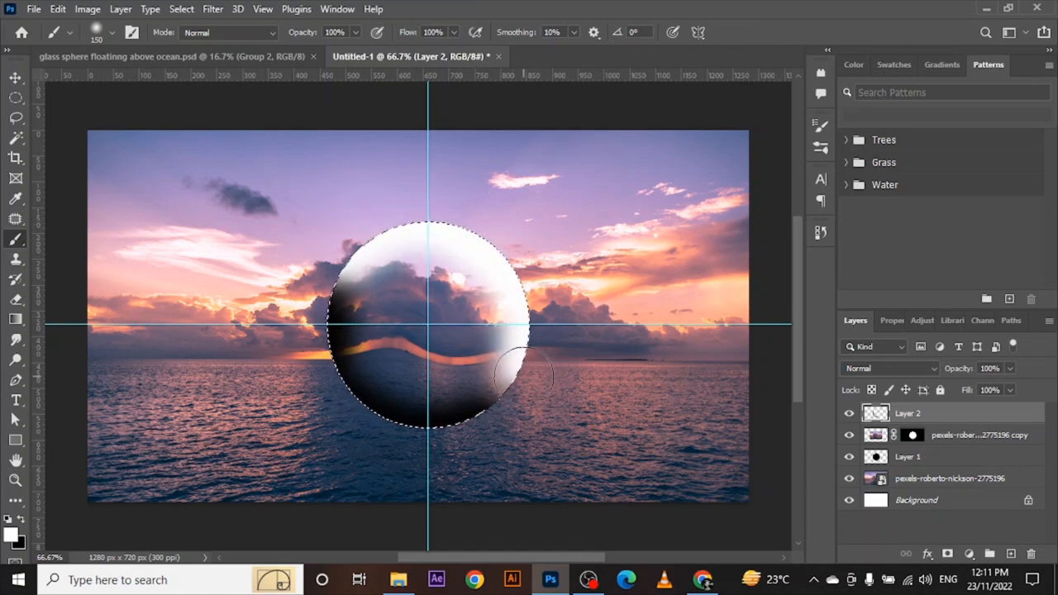
pyautogui.press('x')
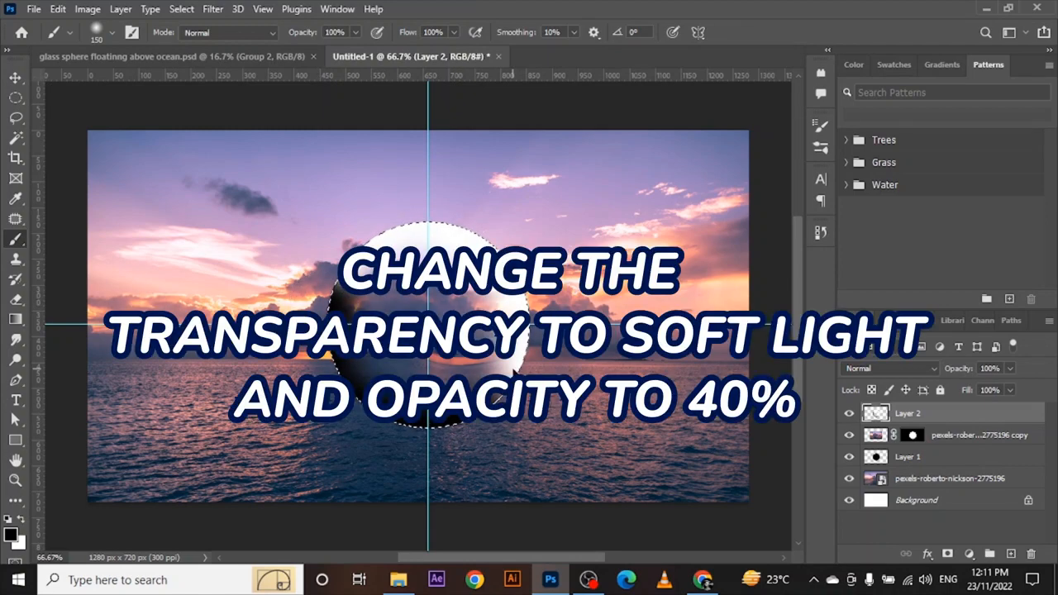
# - Set the black-and-white shading layer to Soft Light blending at 40% opacity
pyautogui.press('v')
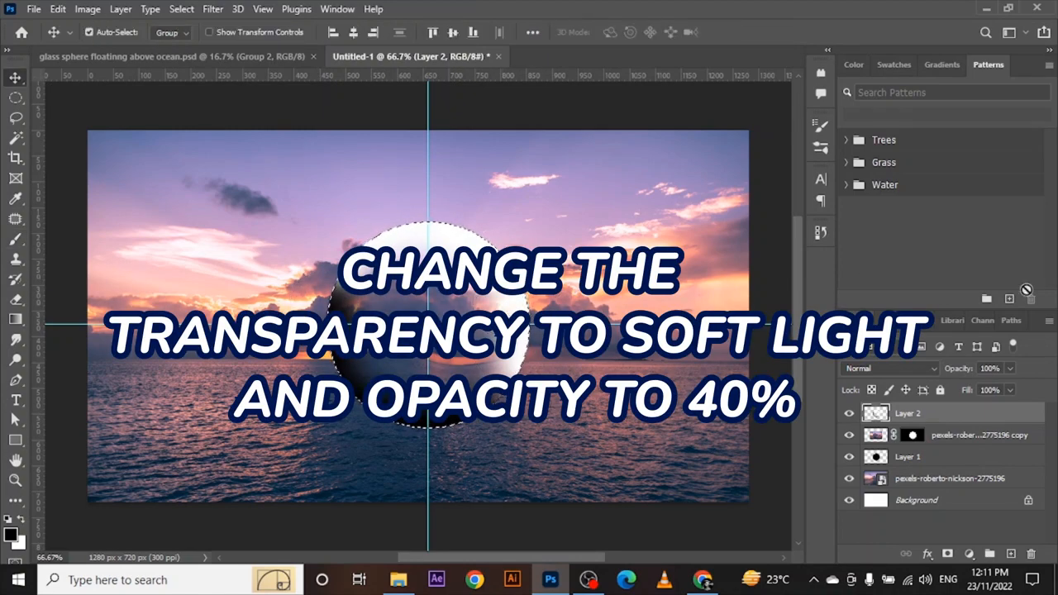
pyautogui.click(924, 370)
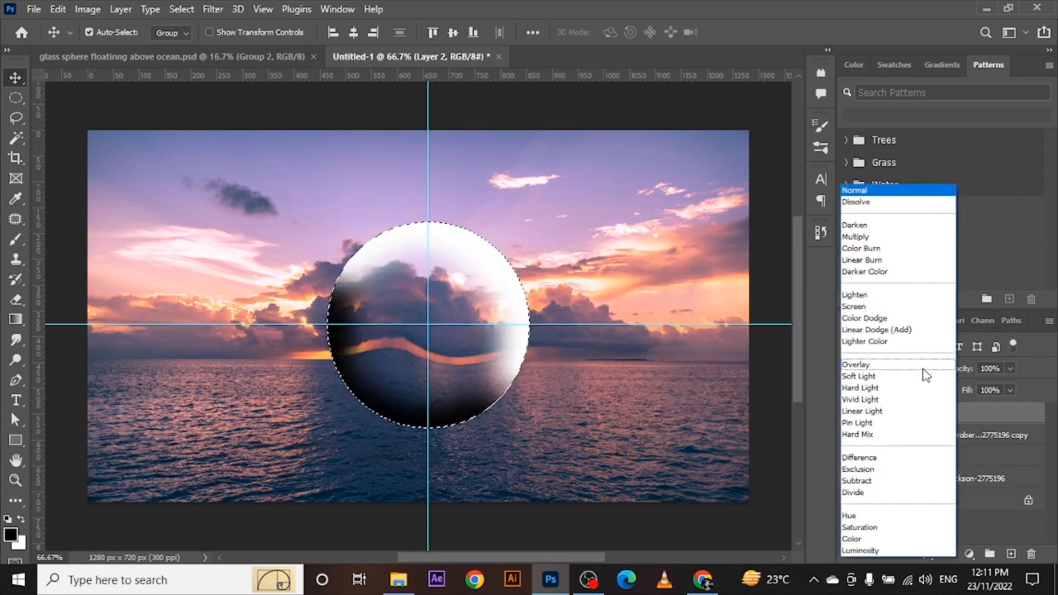
pyautogui.click(860, 376)
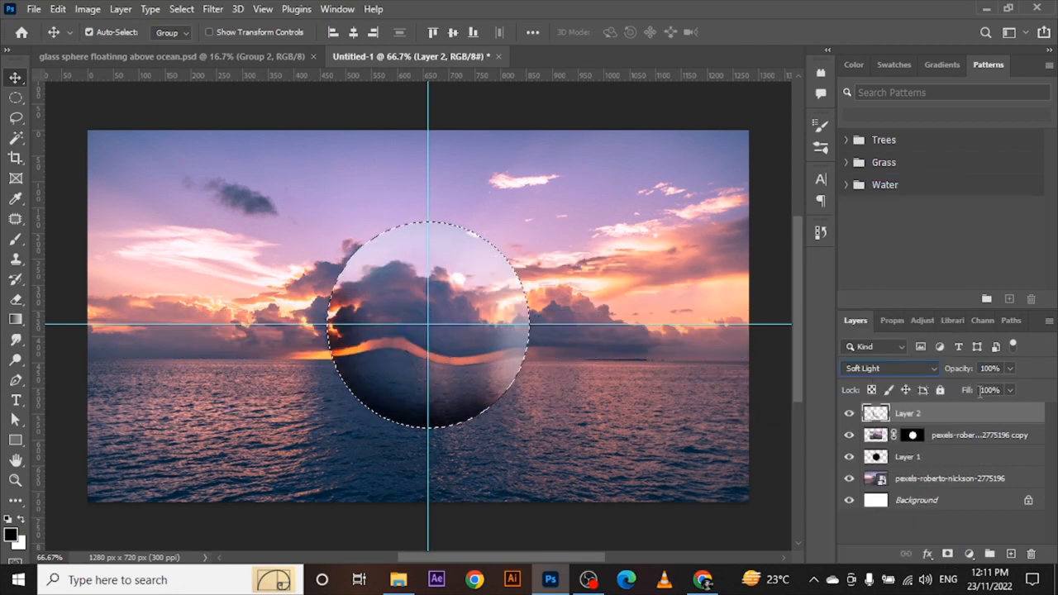
pyautogui.click(995, 368)
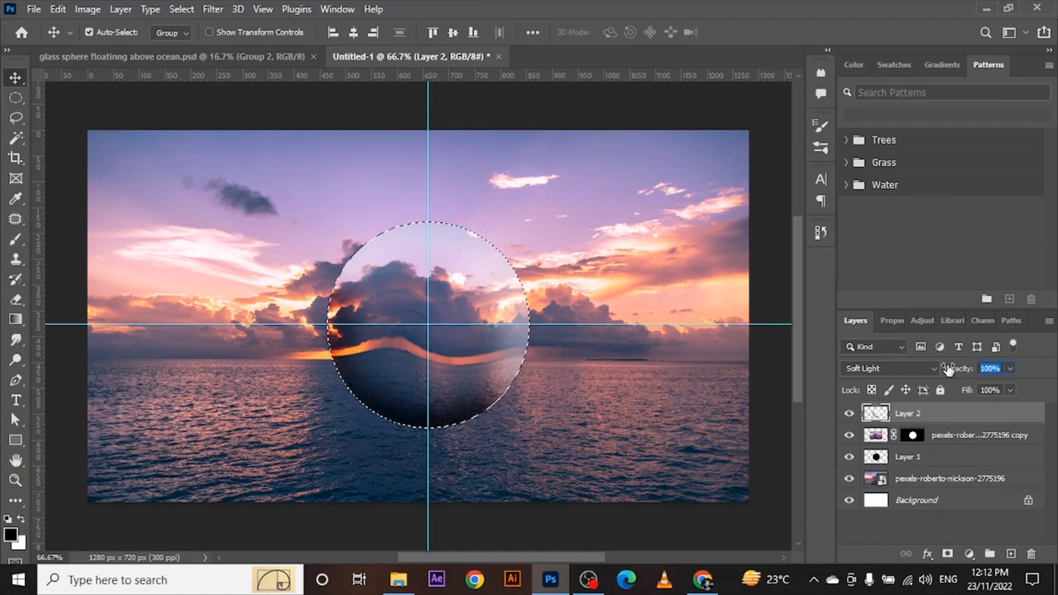
pyautogui.write('40')
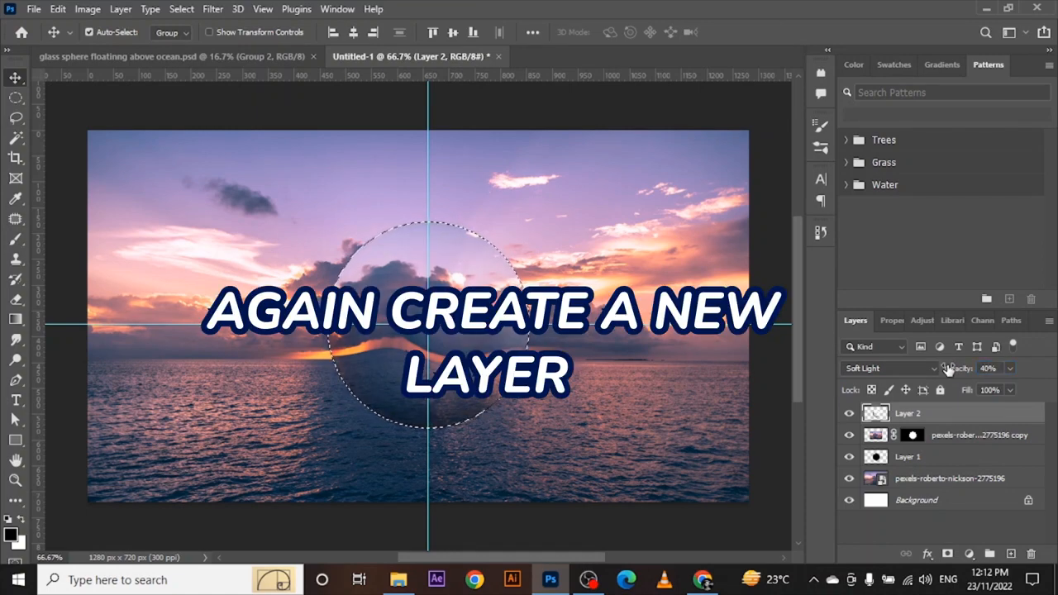
# - On another new layer, paint a curved white highlight inside the sphere's upper-right edge with a soft 60 px brush
pyautogui.hotkey('ctrl', 'shift', 'n')
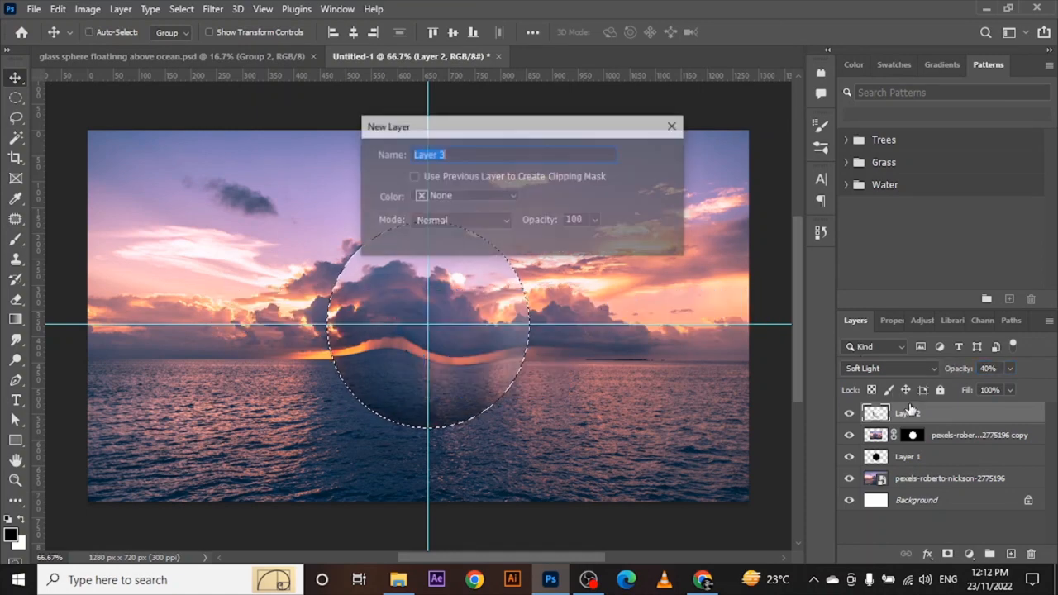
pyautogui.press('Return')
pyautogui.press('b')
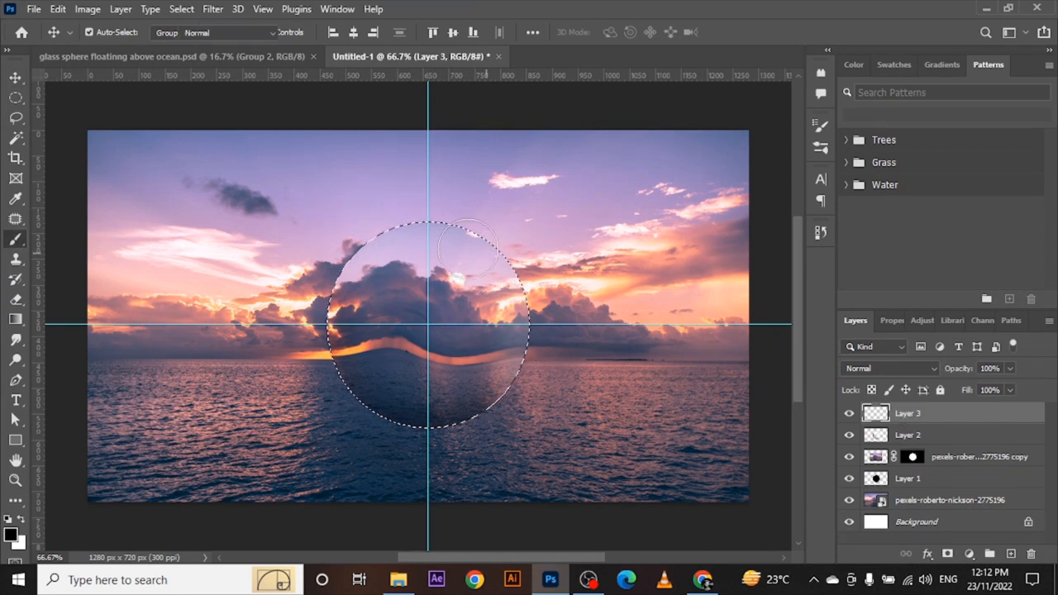
pyautogui.press('x')
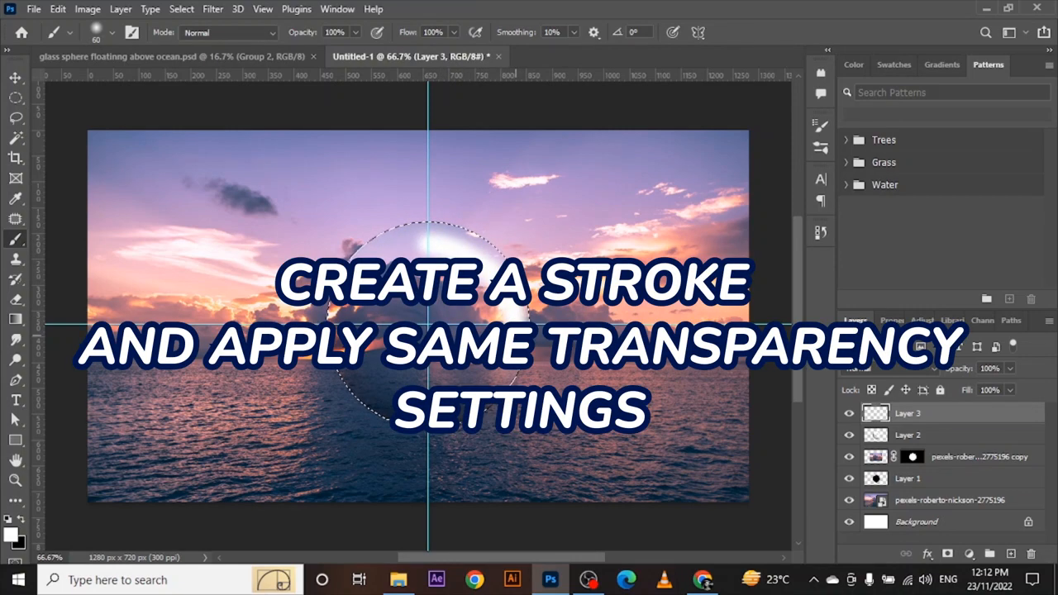
# - Set the white highlight layer to Soft Light blending at 40% opacity and clear the circular selection
pyautogui.press('v')
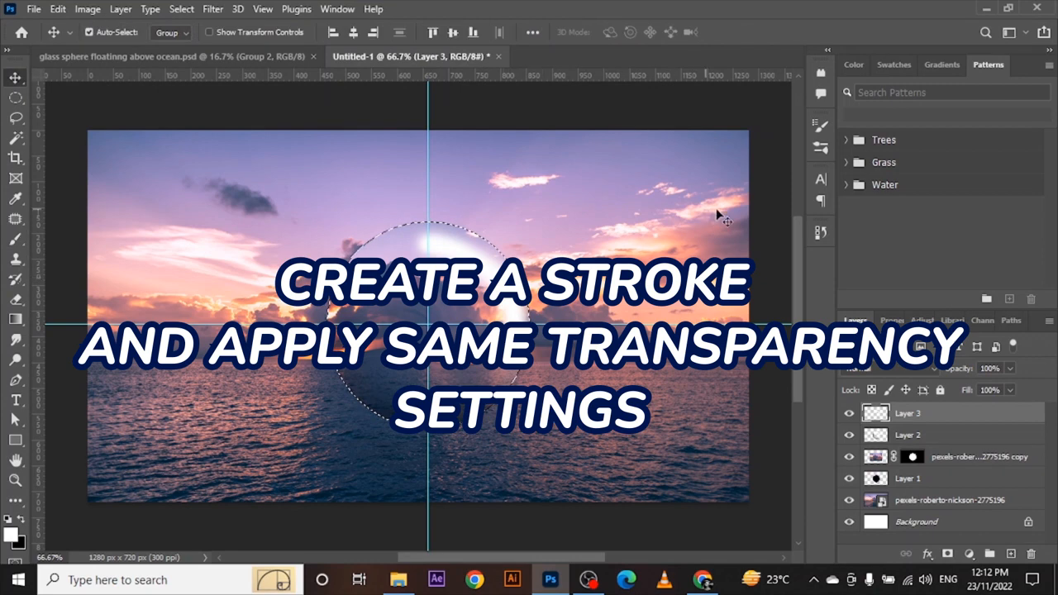
pyautogui.click(922, 371)
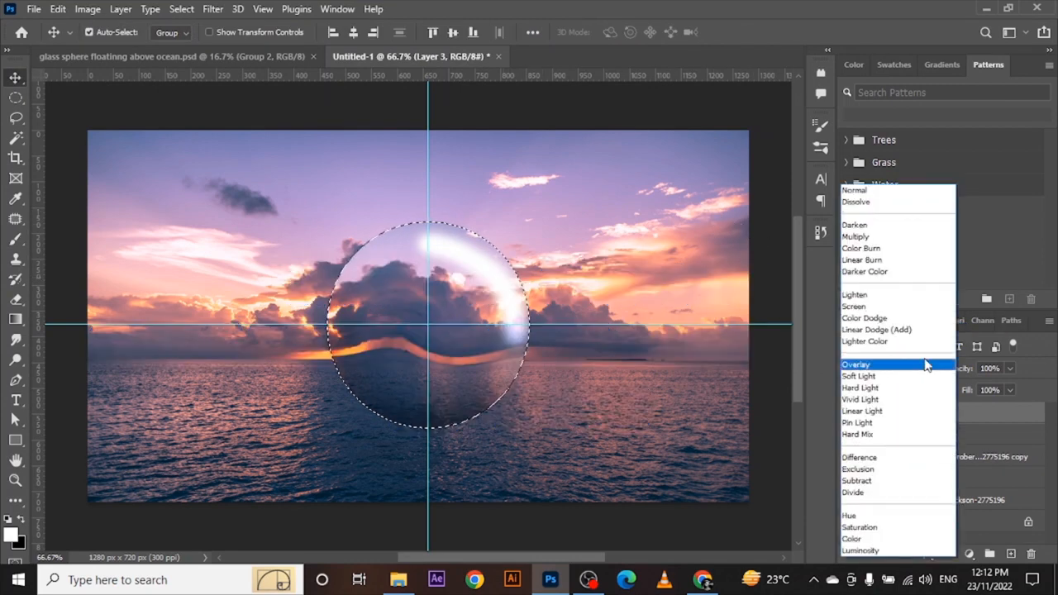
pyautogui.click(883, 377)
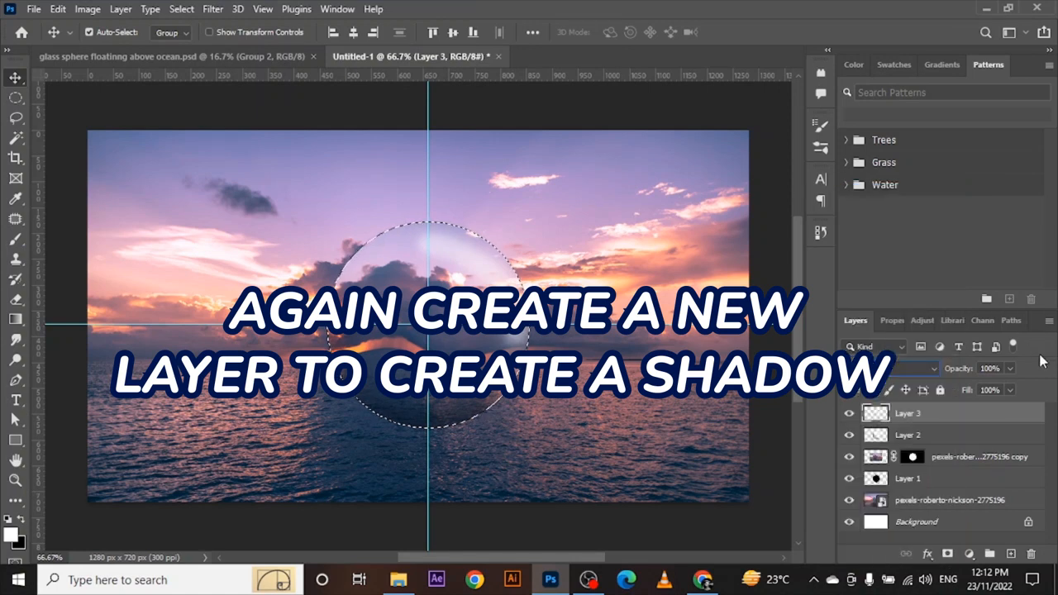
pyautogui.click(948, 366)
pyautogui.write('40')
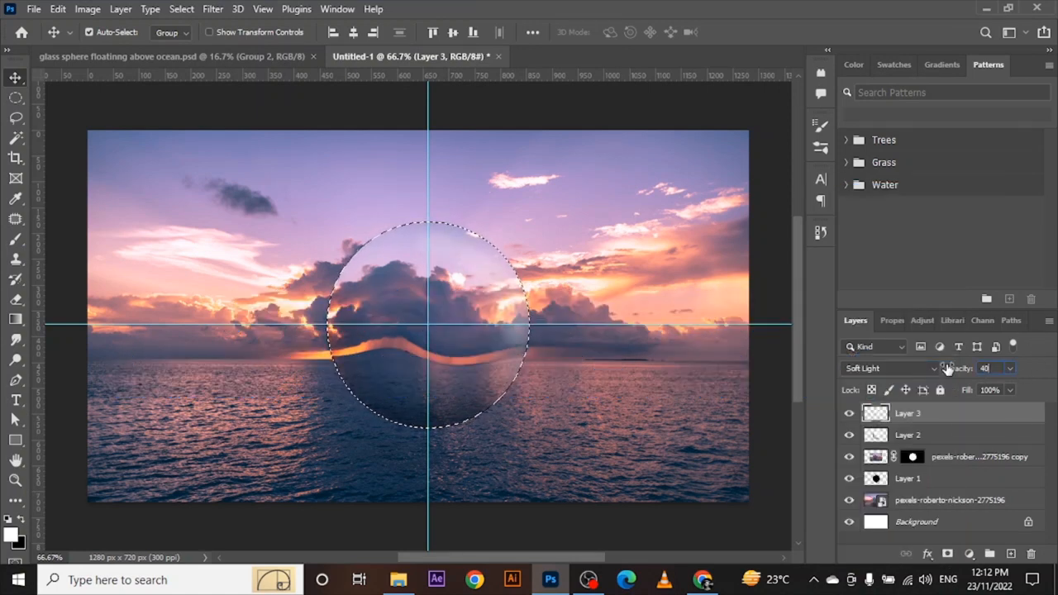
pyautogui.press('Return')
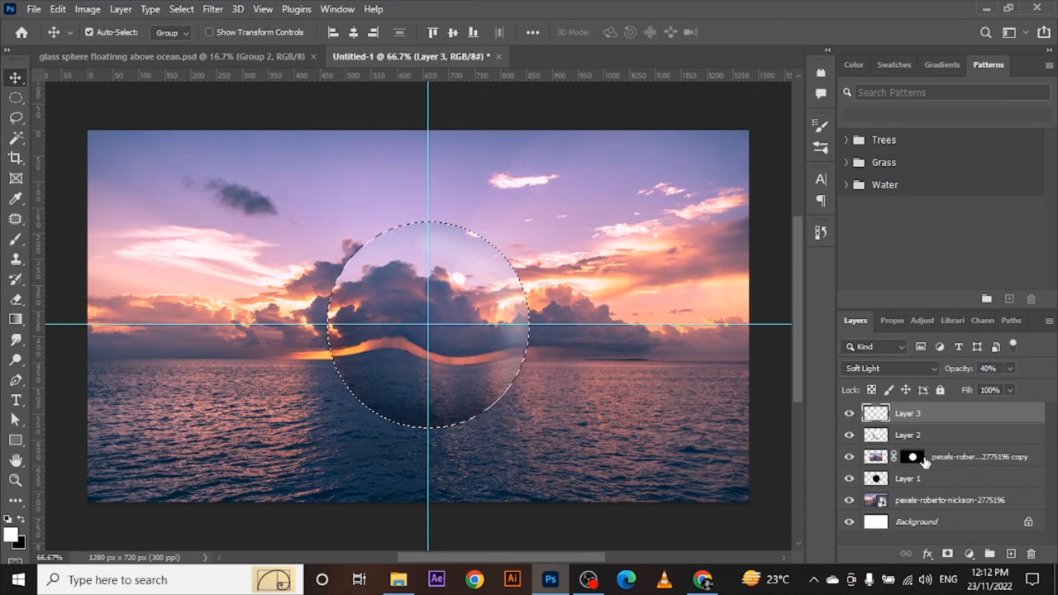
pyautogui.hotkey('ctrl', 'd')
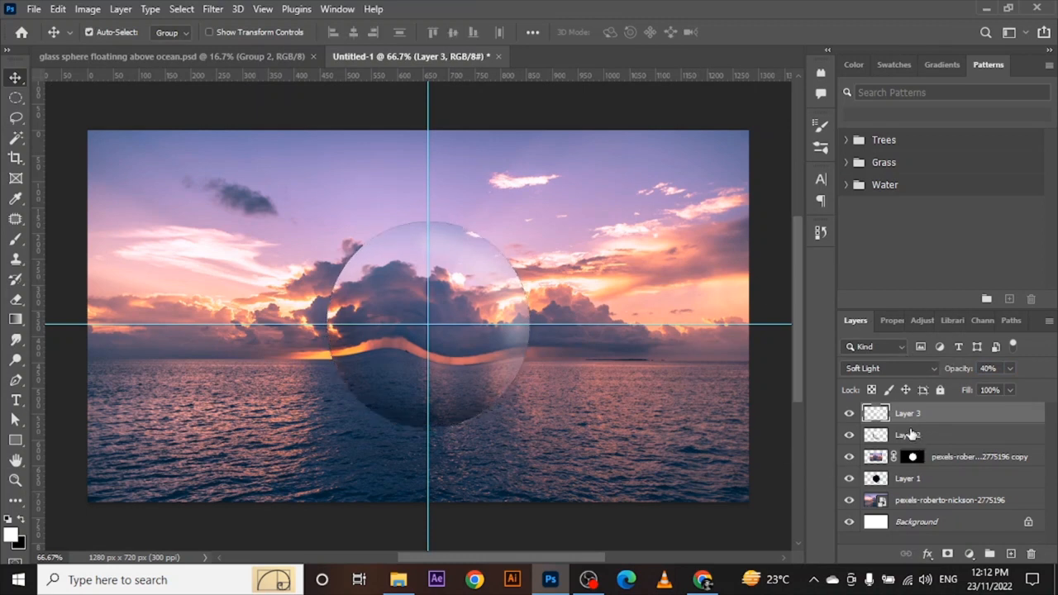
# - Create a new top layer for the sphere's shadow and set up the Brush tool with black as the foreground color
pyautogui.hotkey('ctrl', 'shift', 'n')
pyautogui.press('Return')
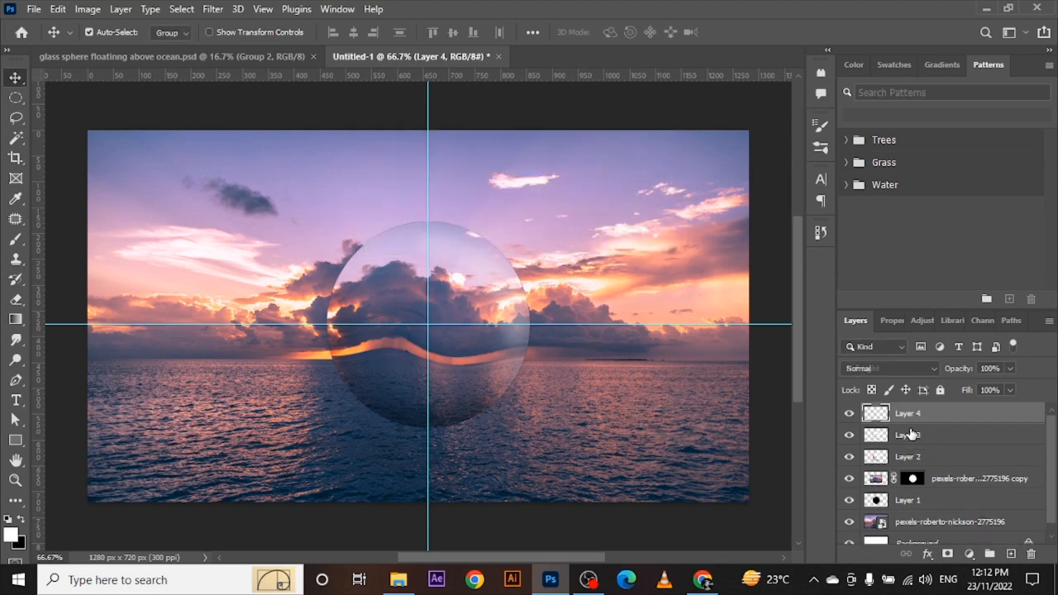
pyautogui.press('b')
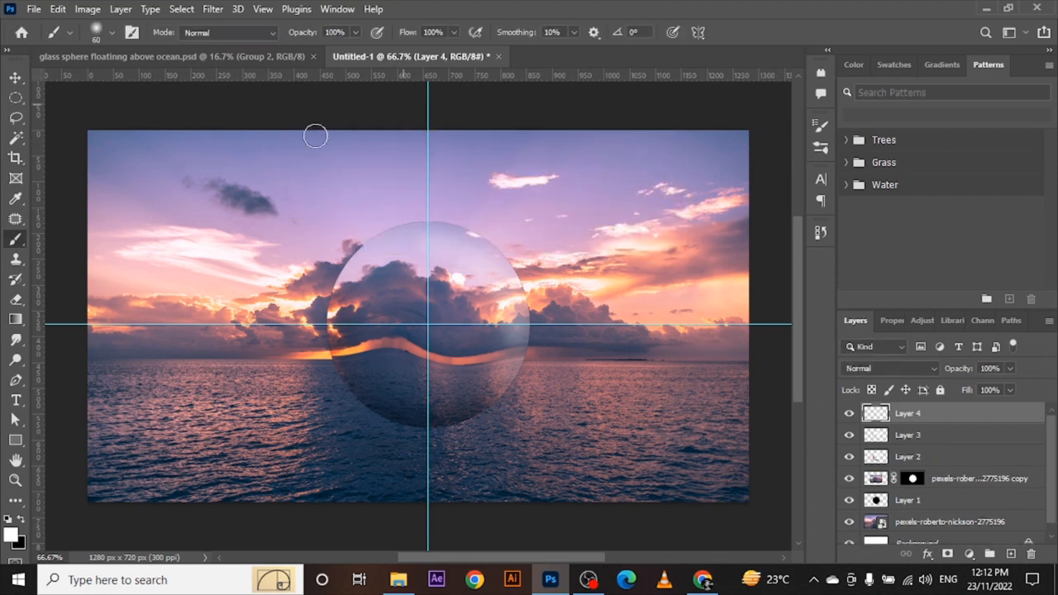
pyautogui.press('x')
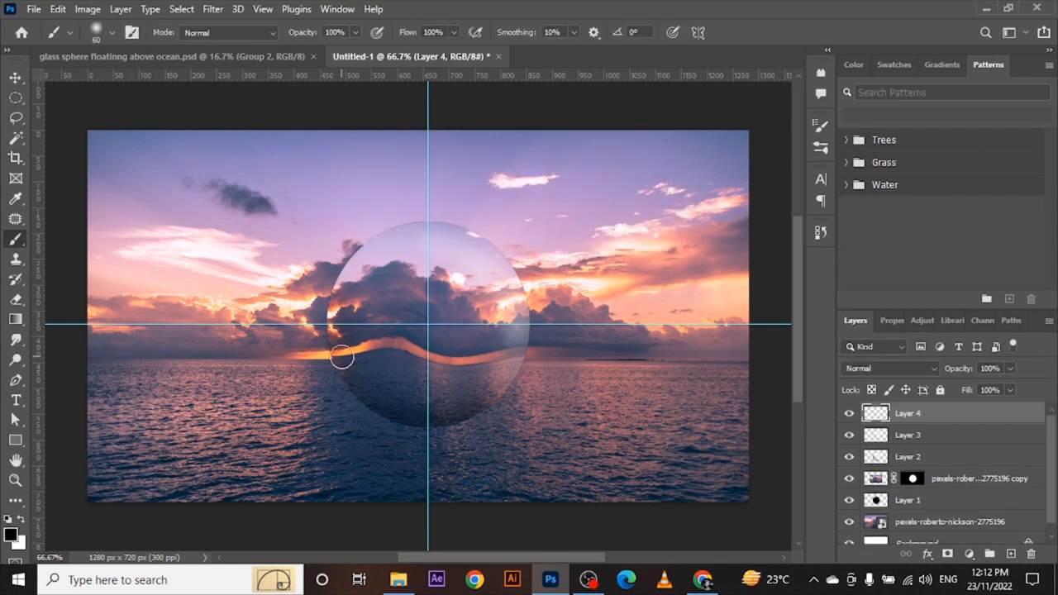
# - Flatten the soft round brush tip into a thin horizontal ellipse and enlarge the brush to 500 px
pyautogui.click(112, 33)
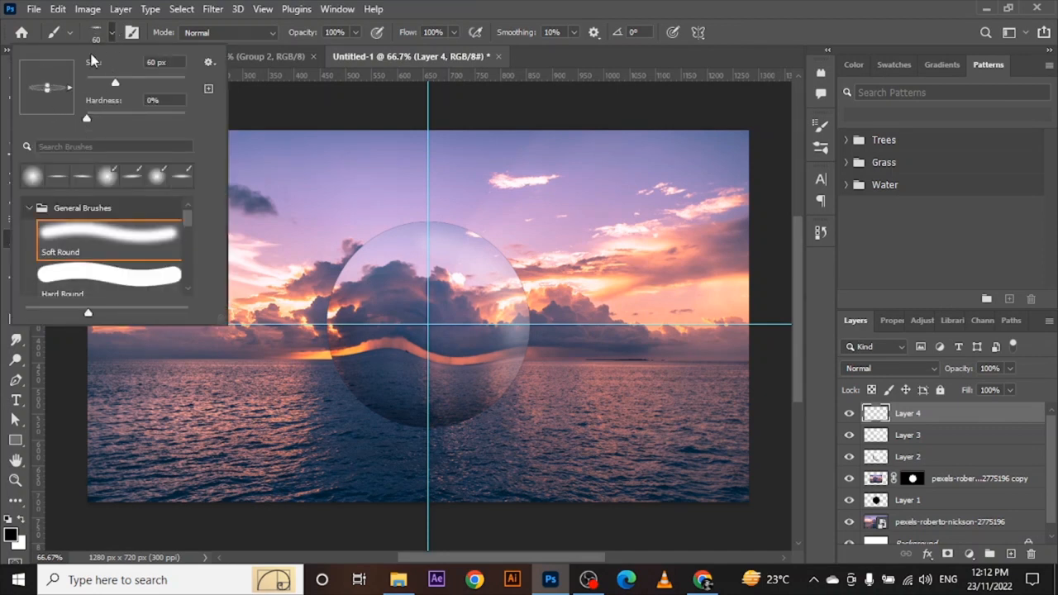
pyautogui.click(113, 30)
pyautogui.press(']')
pyautogui.press(']')
pyautogui.press(']')
pyautogui.press(']')
pyautogui.press(']')
pyautogui.press(']')
pyautogui.press(']')
pyautogui.press(']')
pyautogui.press(']')
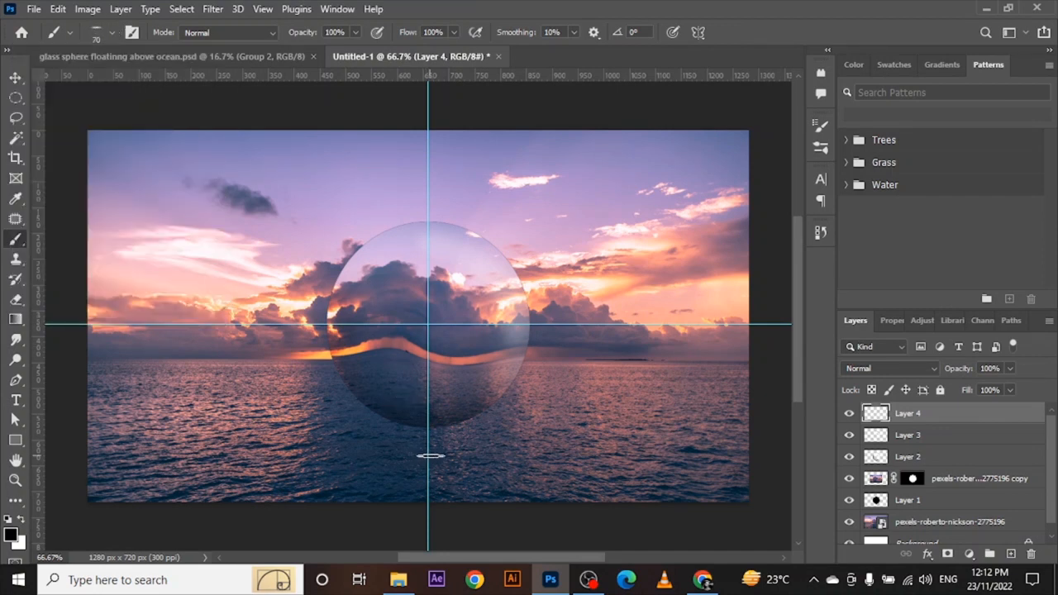
pyautogui.press(']')
pyautogui.press(']')
pyautogui.press(']')
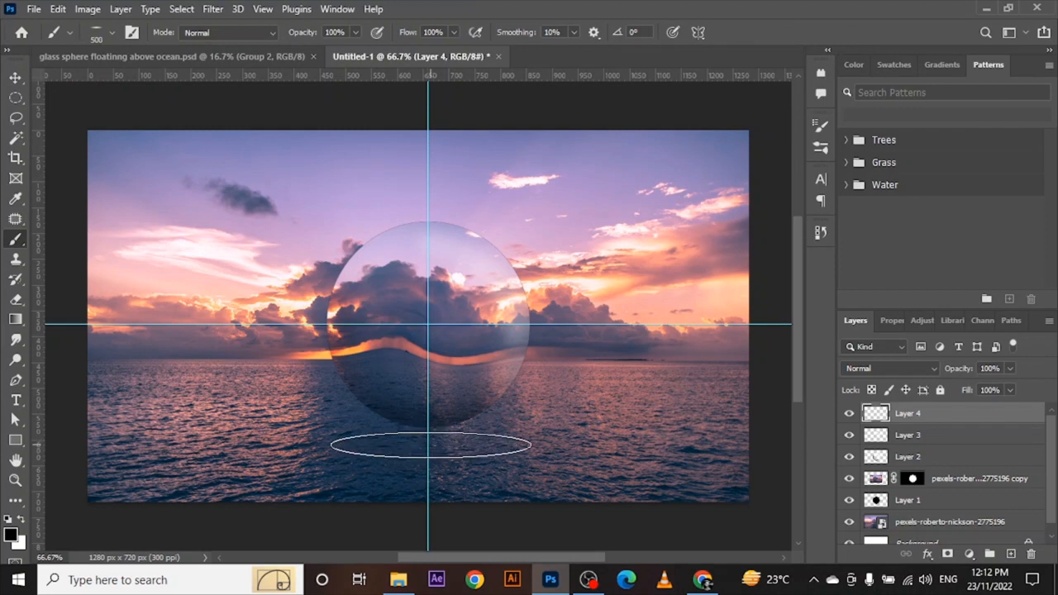
# - Flatten the 500 px brush tip a little further and stamp one black elliptical shadow on the water just beneath the sphere
pyautogui.click(111, 33)
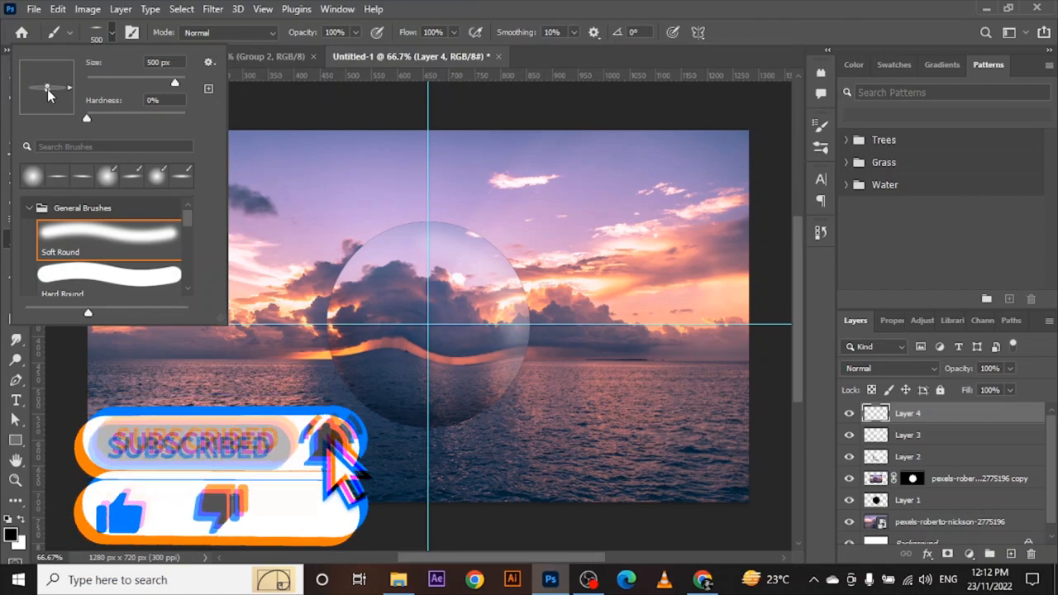
pyautogui.click(112, 34)
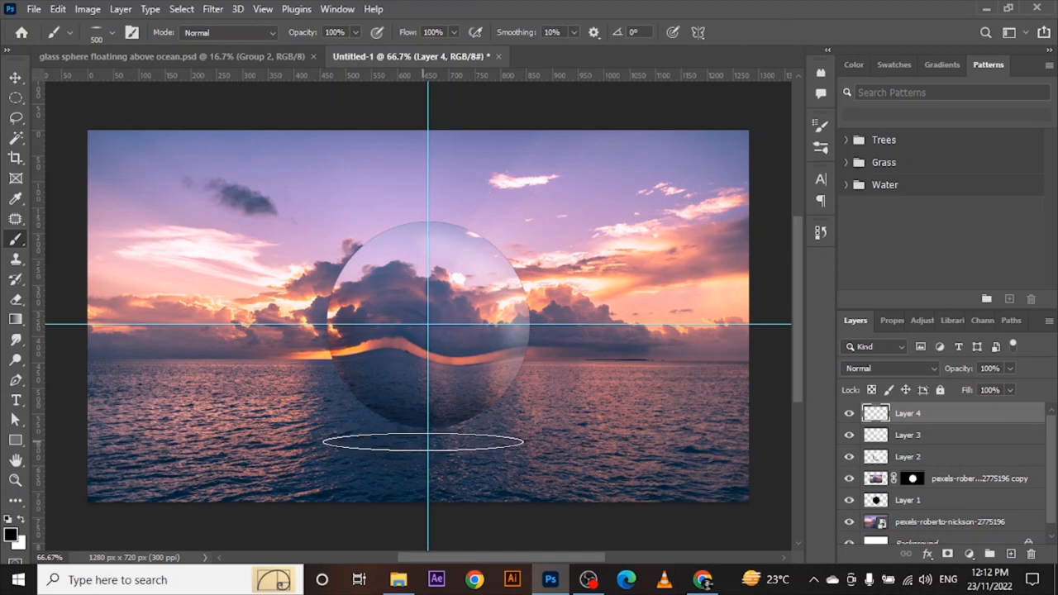
pyautogui.click(423, 442)
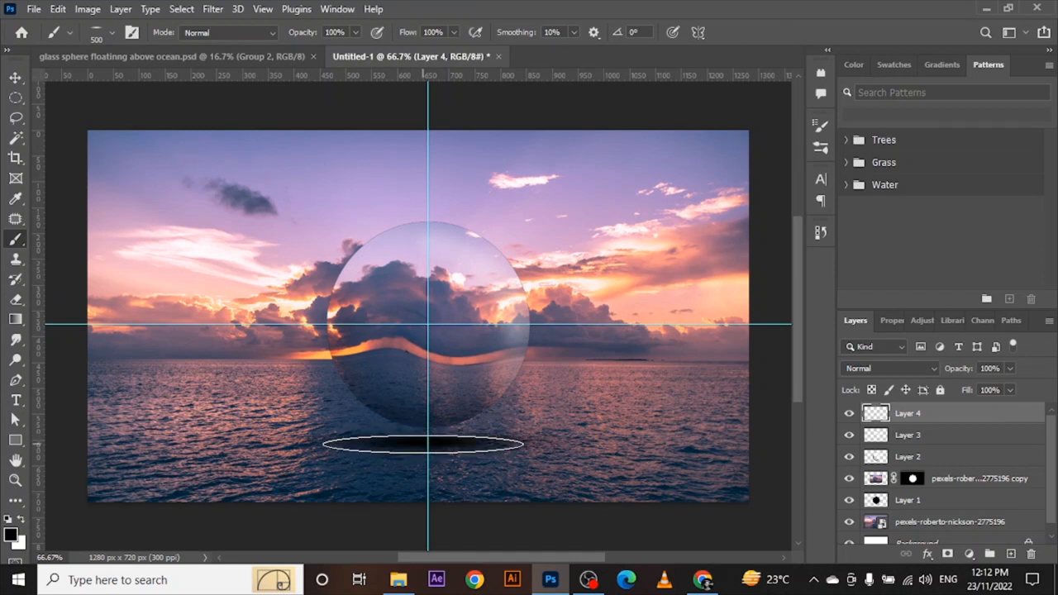
pyautogui.press('v')
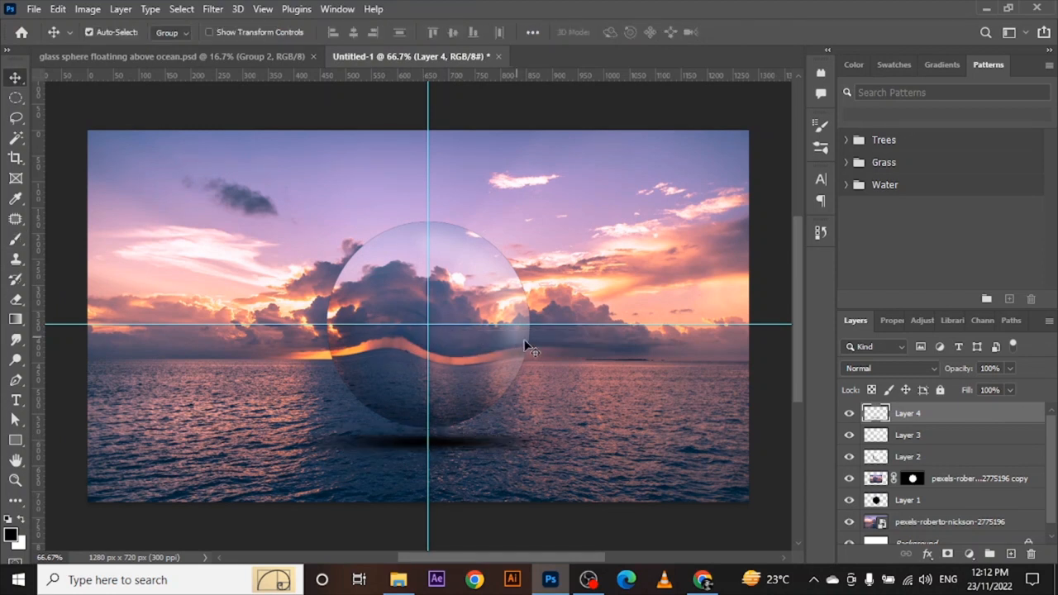
pyautogui.press('ctrl')
pyautogui.hotkey('ctrl', 't')
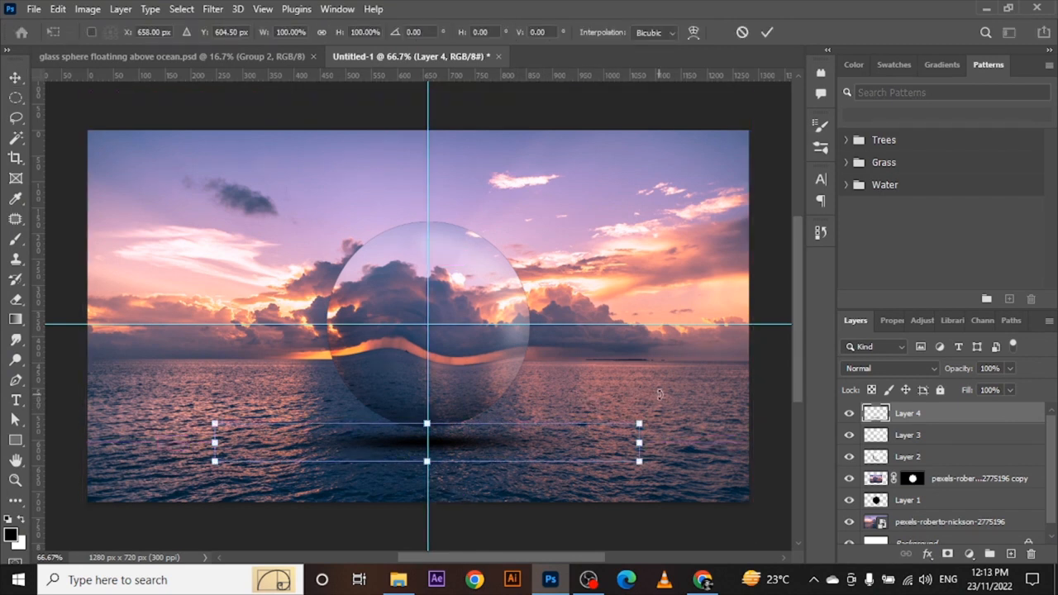
pyautogui.moveTo(659, 416); pyautogui.dragTo(660, 416)
pyautogui.press('Return')
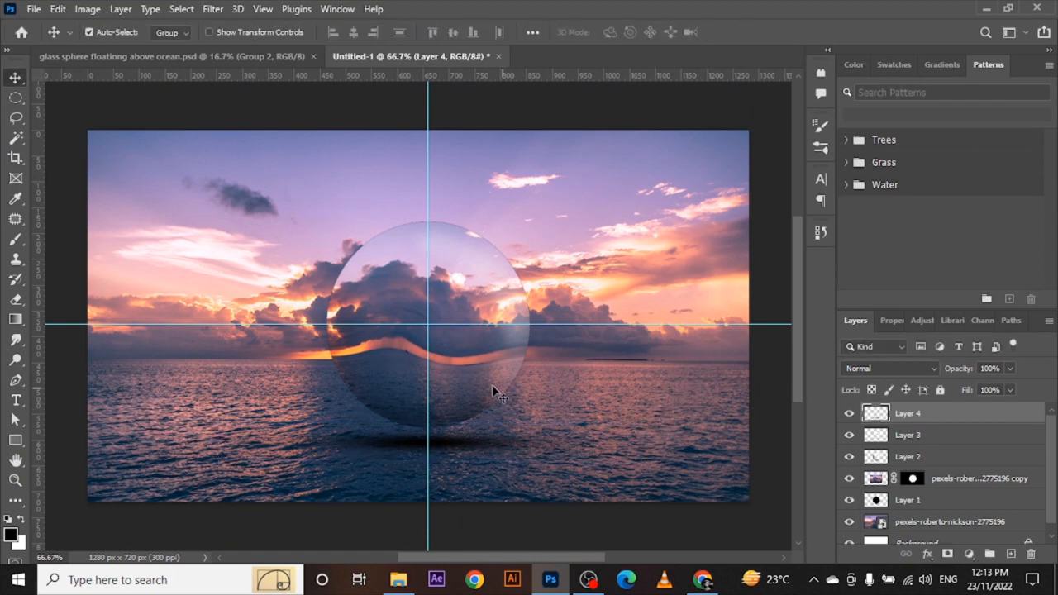
# - Distort the shadow by narrowing it and pulling its right corners inward, and set its layer to Linear Burn blending
pyautogui.hotkey('ctrl', 't')
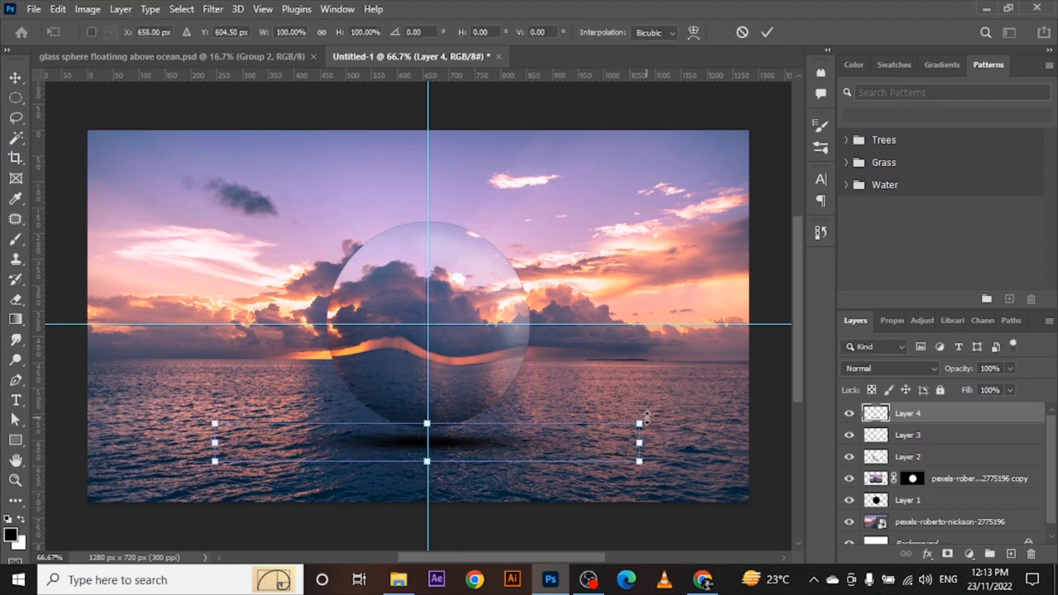
pyautogui.moveTo(647, 417)
pyautogui.mouseDown()
pyautogui.moveTo(608, 420)
pyautogui.moveTo(603, 402)
pyautogui.moveTo(634, 432)
pyautogui.mouseUp()
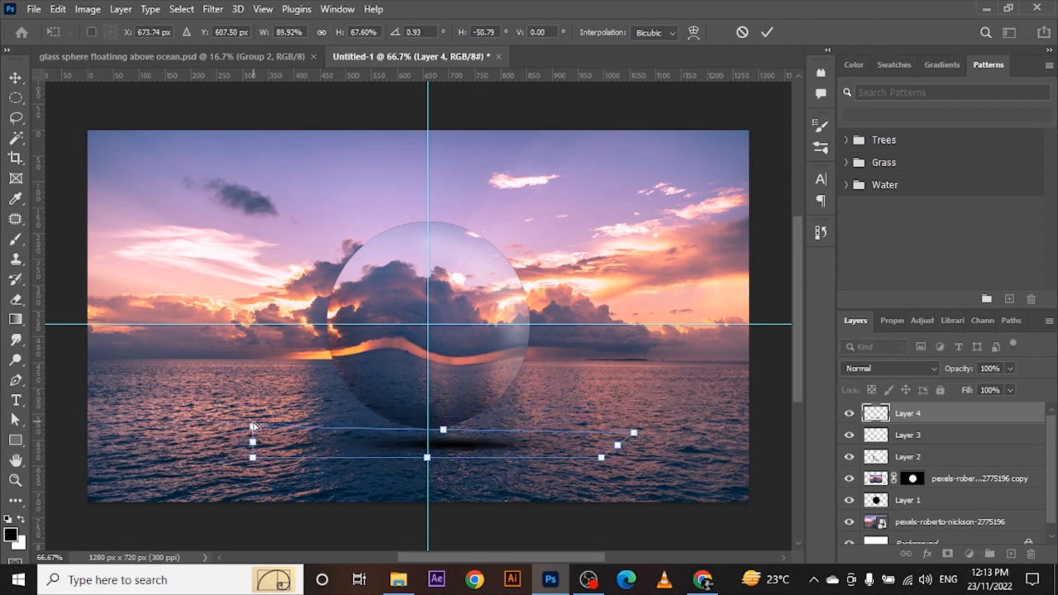
pyautogui.moveTo(253, 426); pyautogui.dragTo(253, 419)
pyautogui.press('Return')
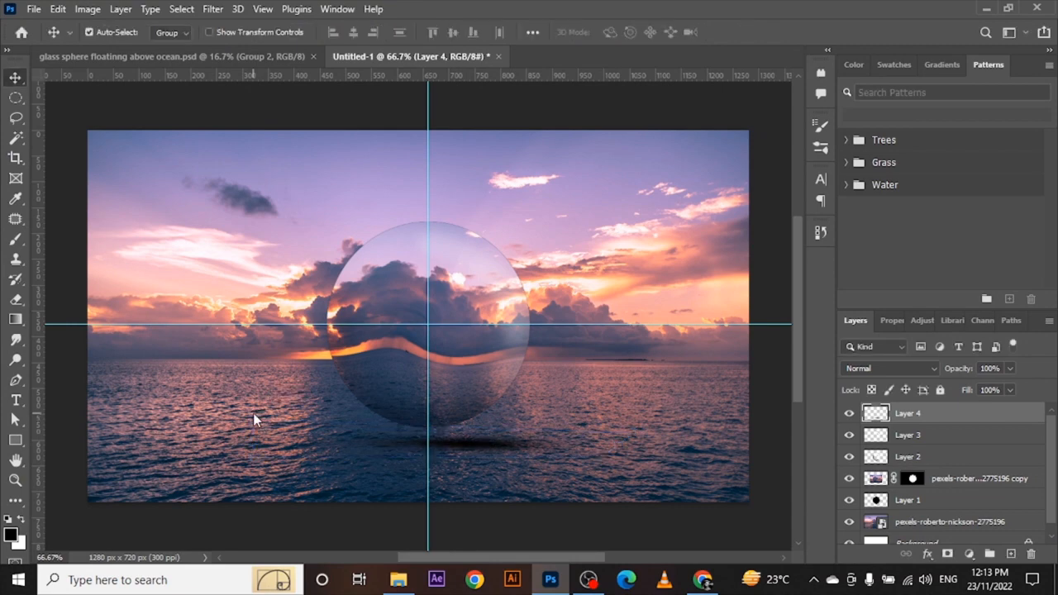
pyautogui.click(905, 369)
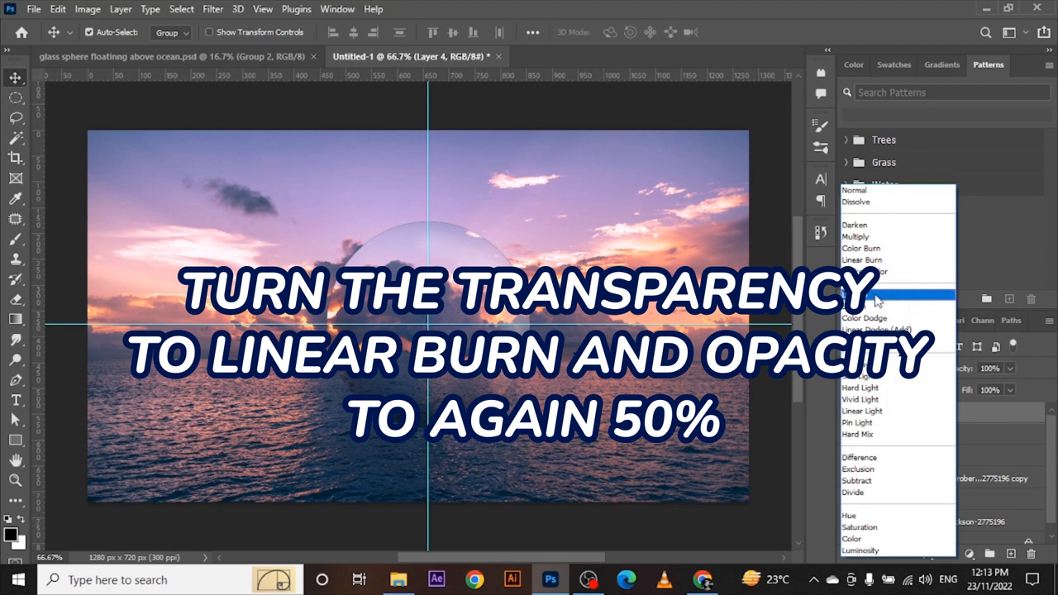
pyautogui.click(863, 260)
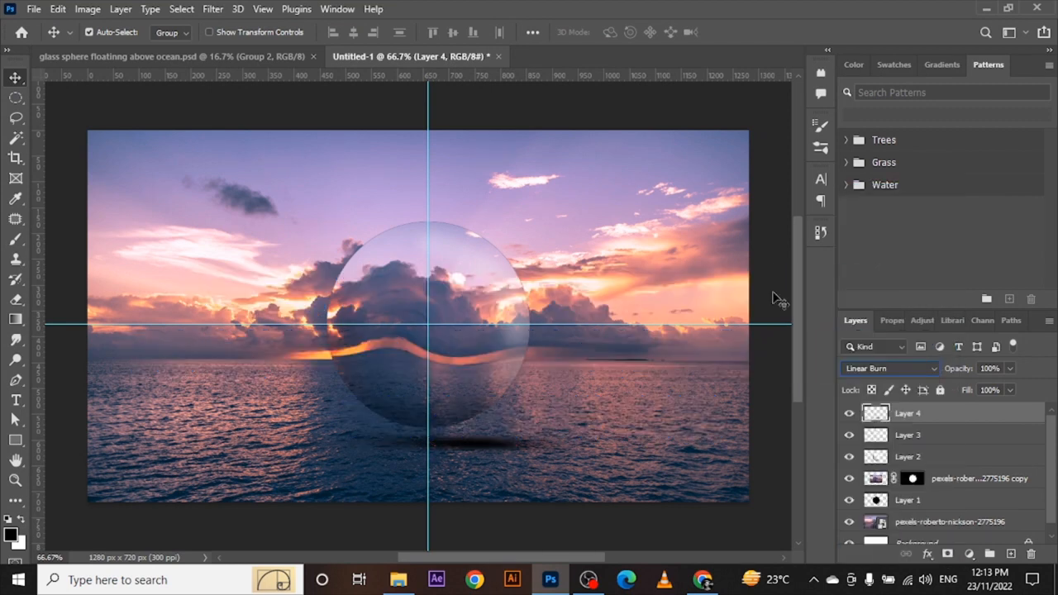
# - Transform the shadow again, stretching both of its left corners outward so it sits centered under the sphere
pyautogui.hotkey('ctrl', 't')
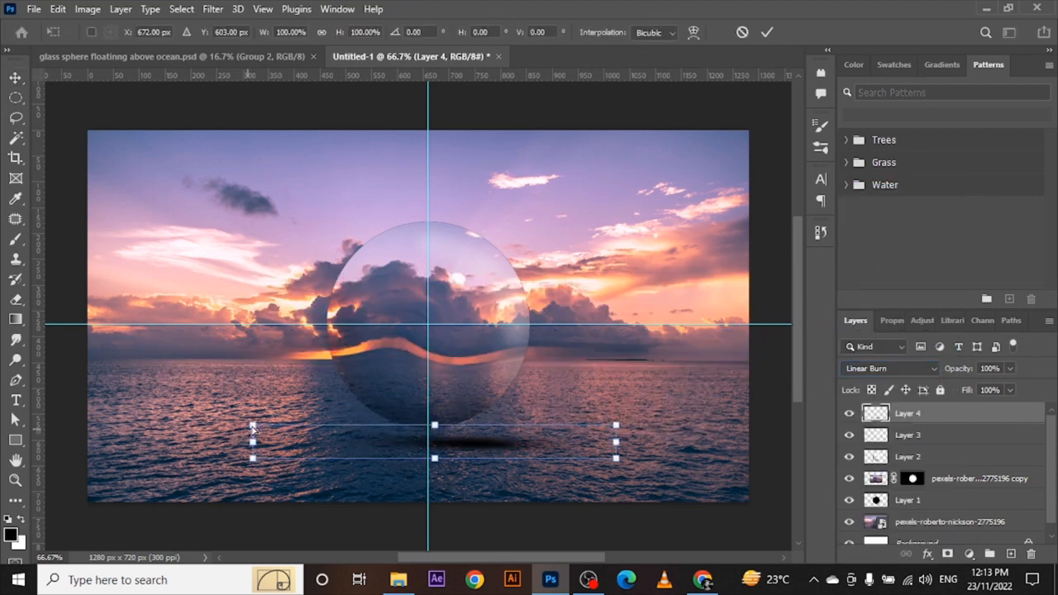
pyautogui.moveTo(252, 427); pyautogui.dragTo(207, 428)
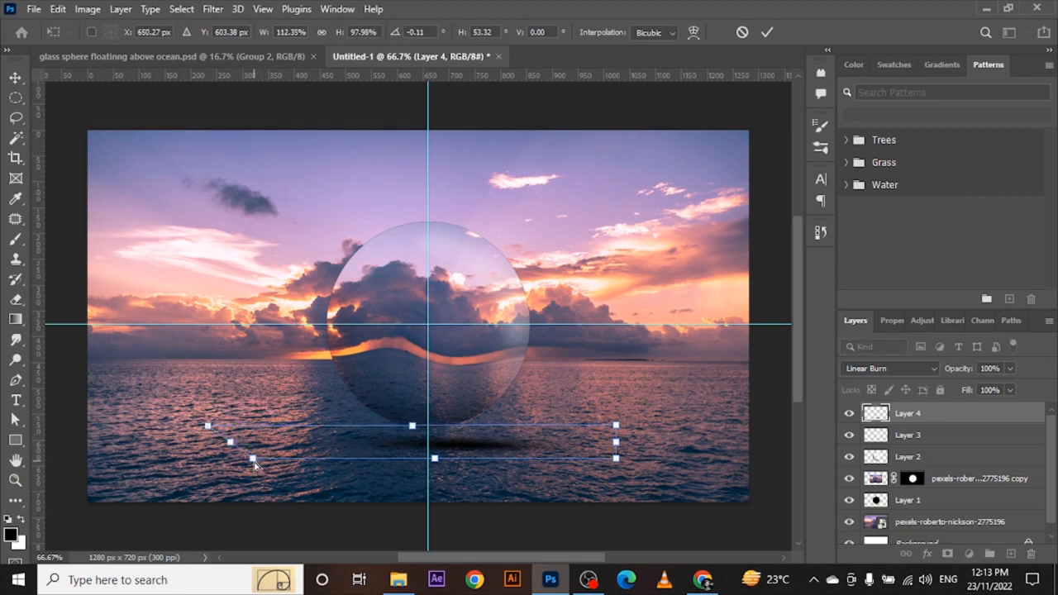
pyautogui.moveTo(253, 461); pyautogui.dragTo(210, 460)
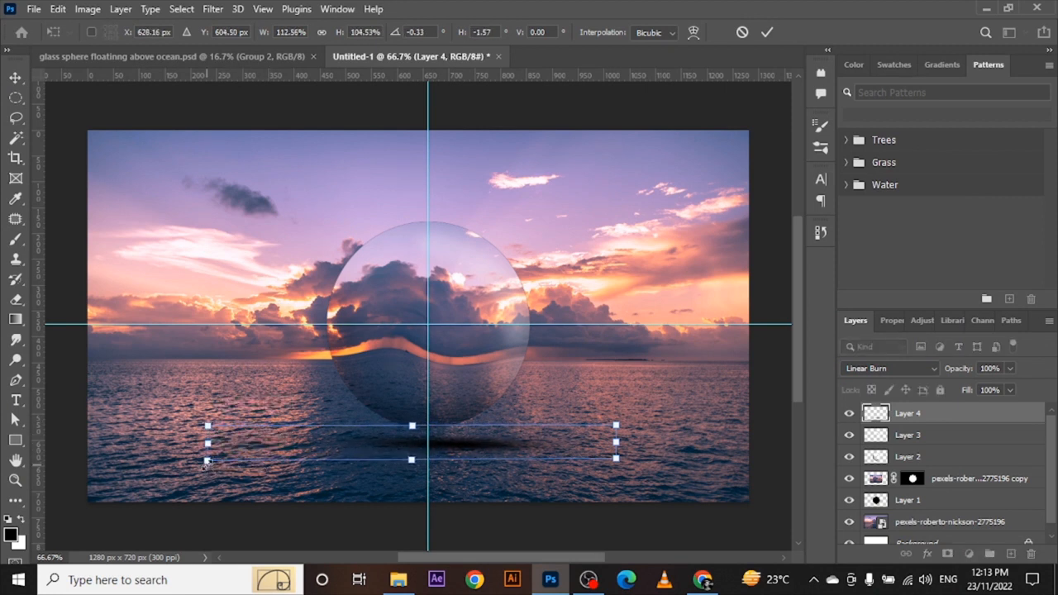
pyautogui.press('Return')
# - Set the shadow layer's opacity to 50%
pyautogui.click(1010, 368)
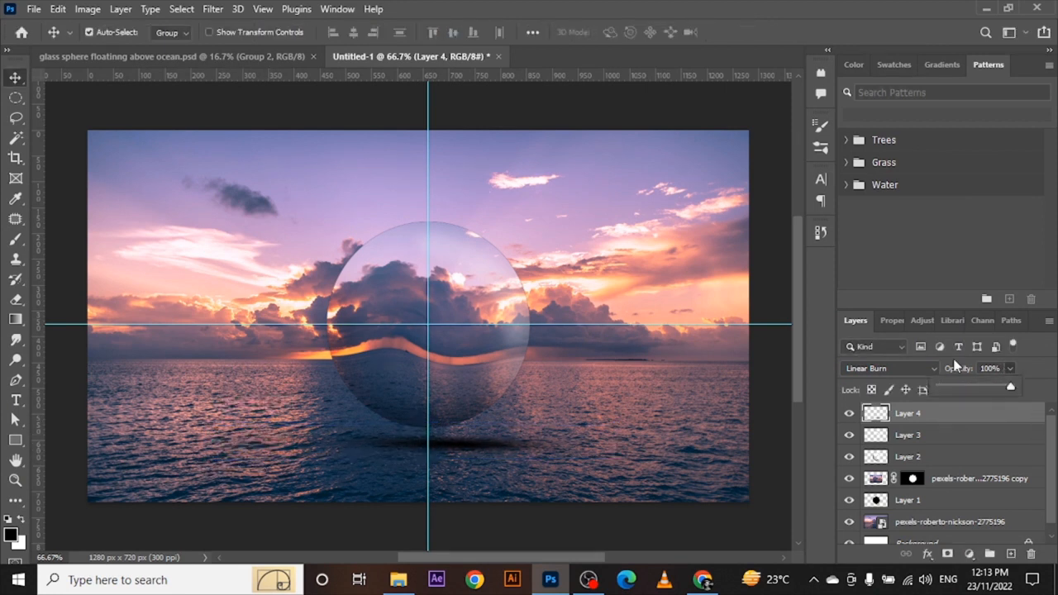
pyautogui.click(997, 368)
pyautogui.write('50')
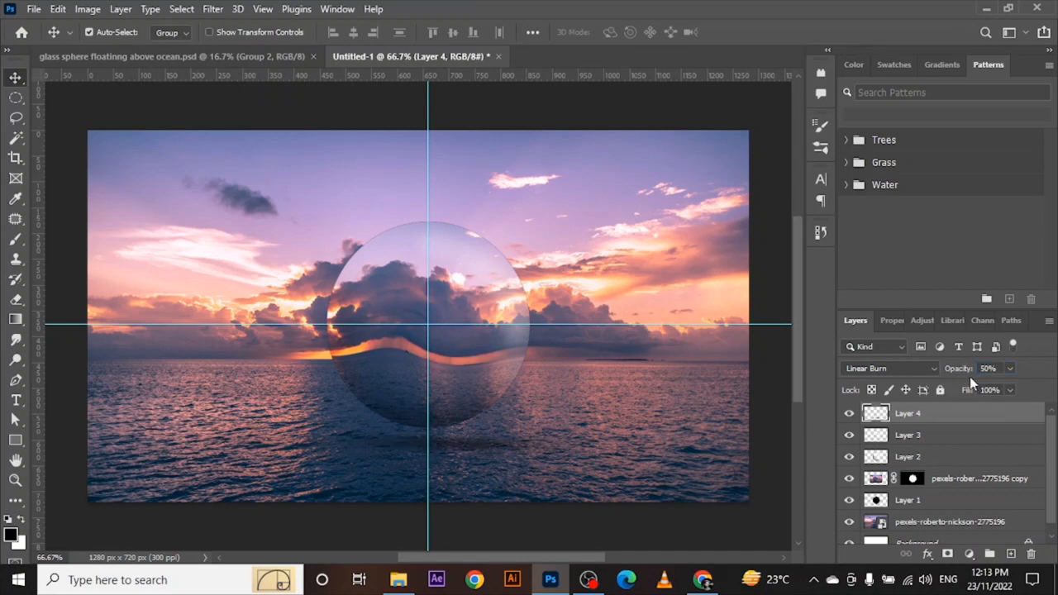
# - Add a white Inner Glow to the masked photo copy: Overlay, 30% opacity, 8% noise, Softer, Edge source, 0% choke, 250 px size
pyautogui.click(469, 291)
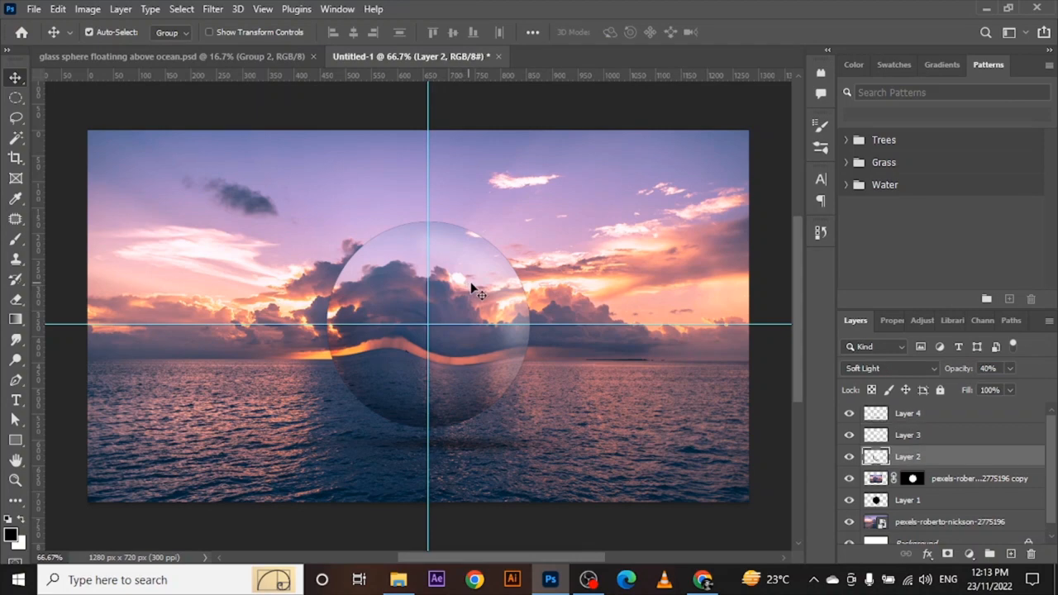
pyautogui.click(964, 483)
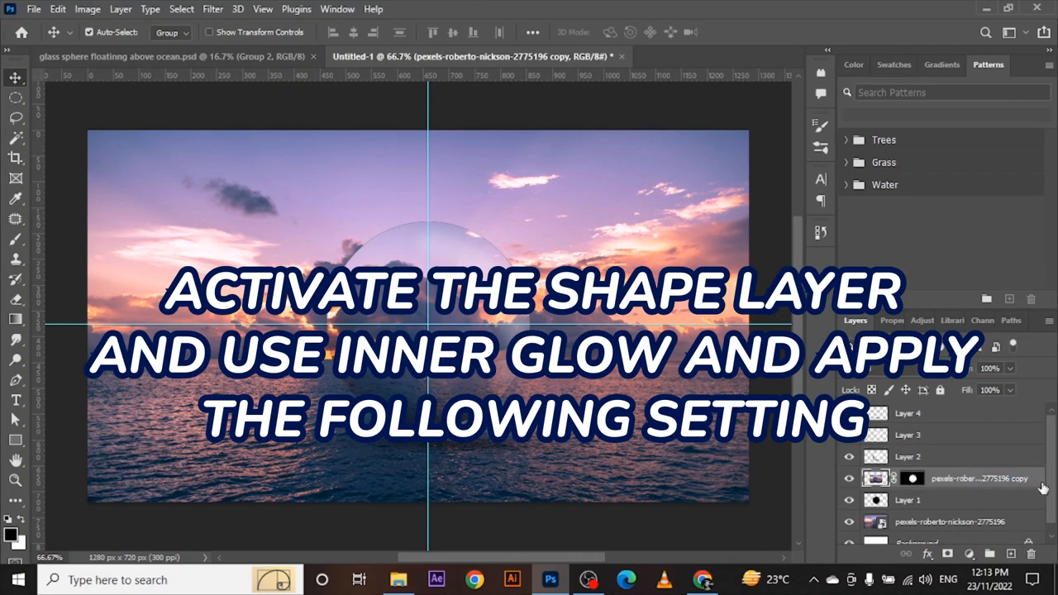
pyautogui.doubleClick(1035, 485)
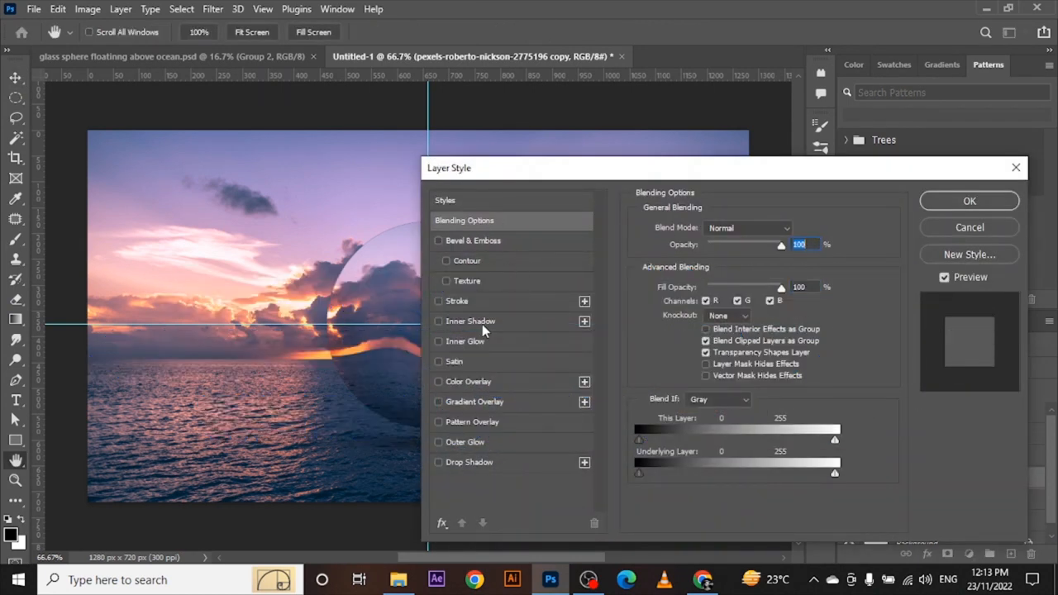
pyautogui.click(467, 342)
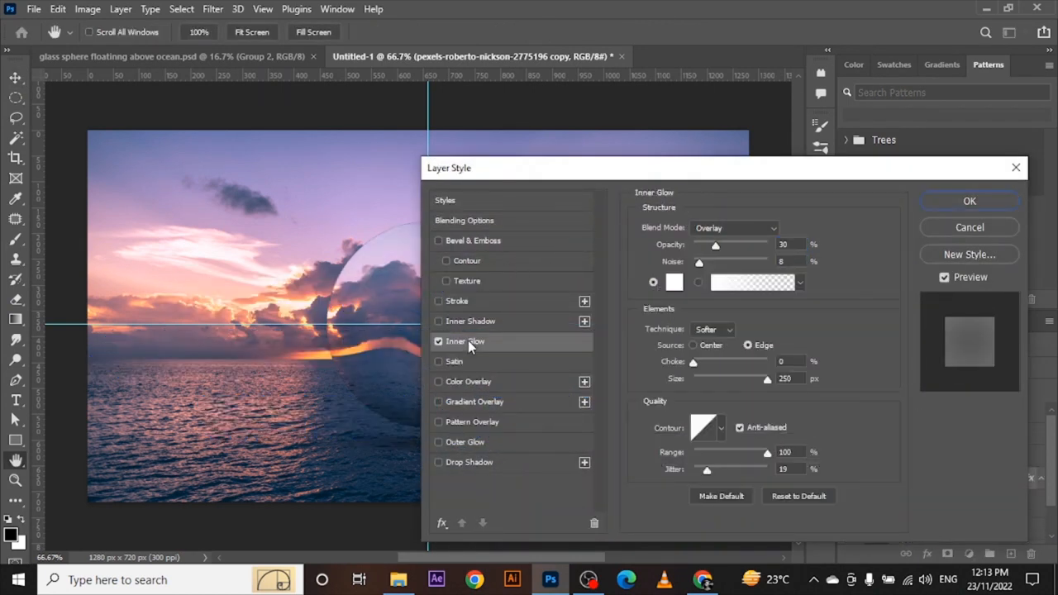
pyautogui.click(747, 226)
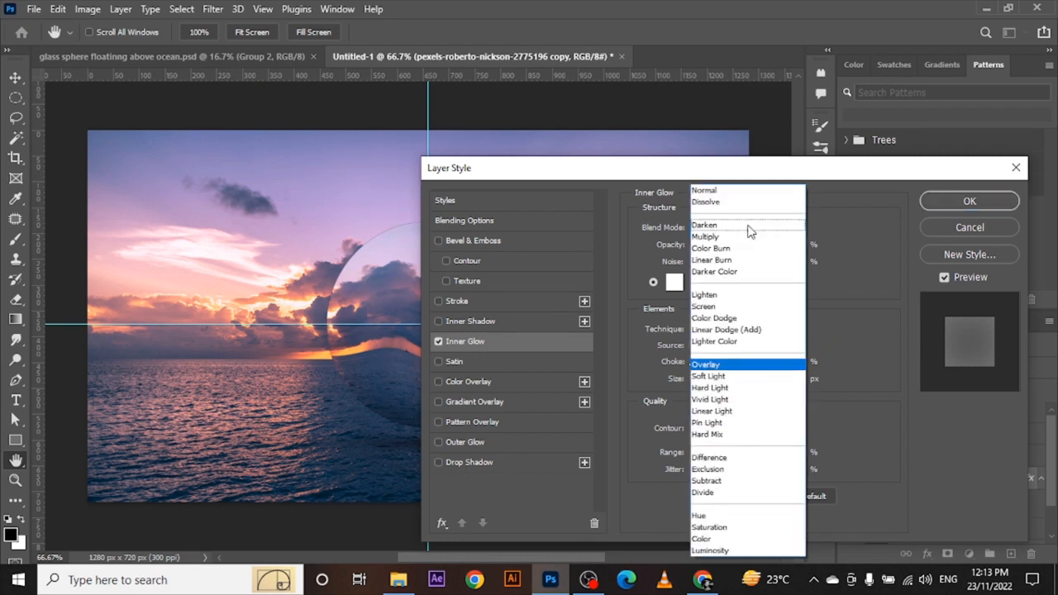
pyautogui.click(719, 362)
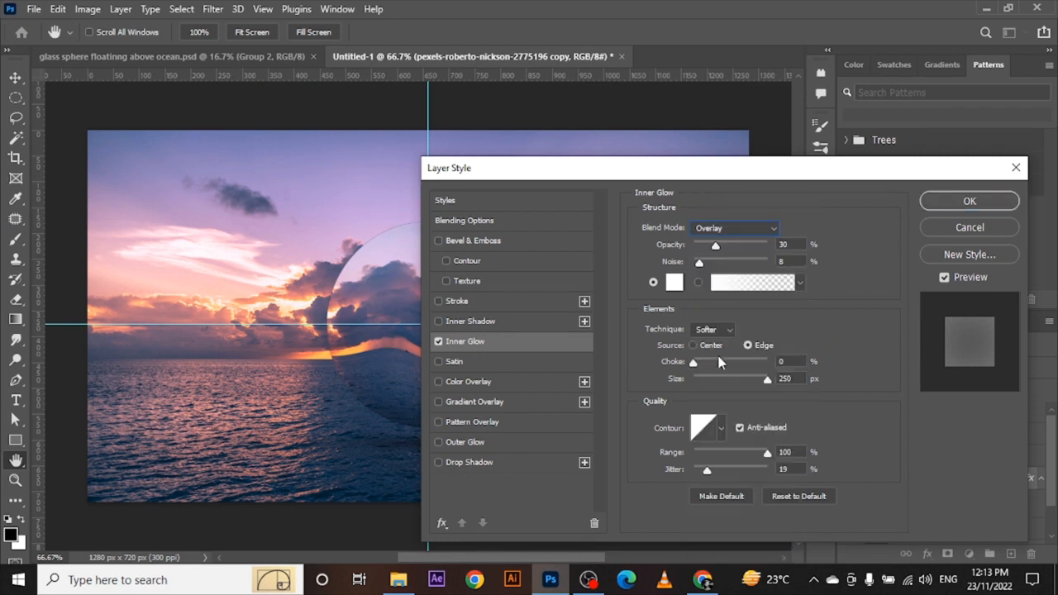
pyautogui.doubleClick(796, 244)
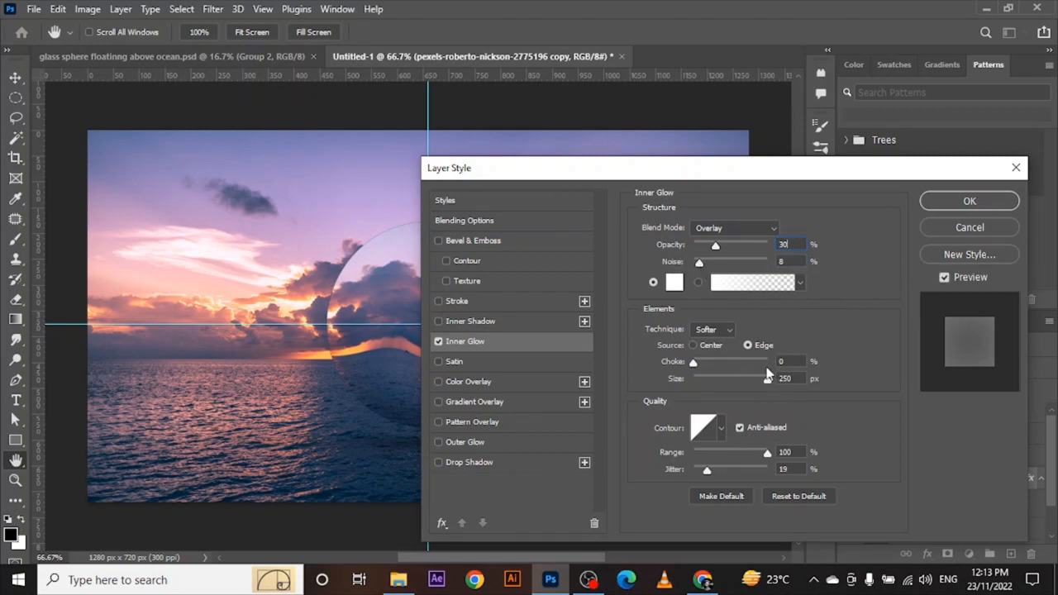
pyautogui.moveTo(695, 362); pyautogui.dragTo(663, 362)
pyautogui.press('Tab')
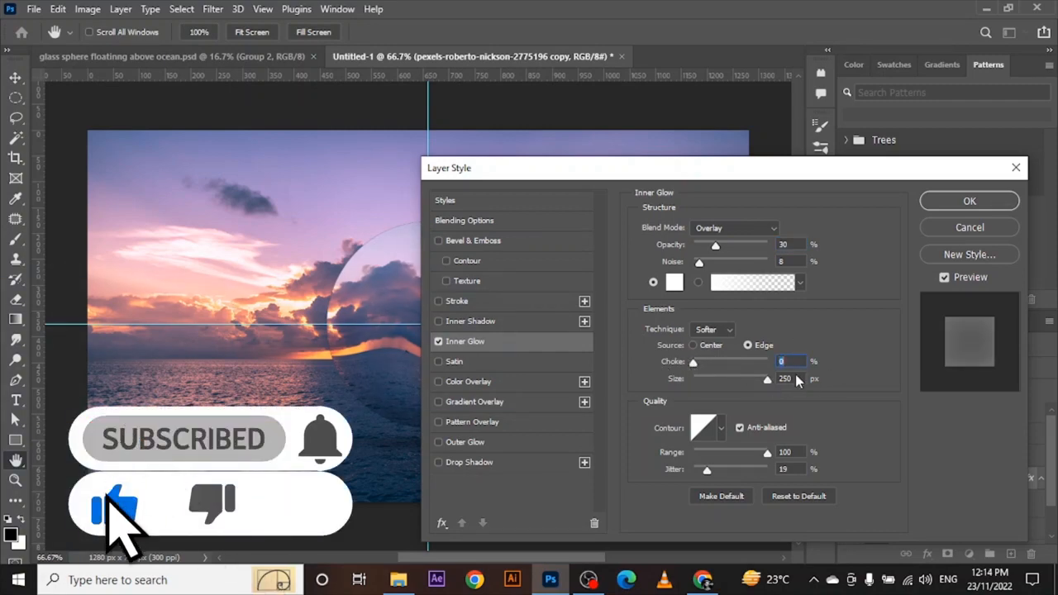
pyautogui.click(966, 200)
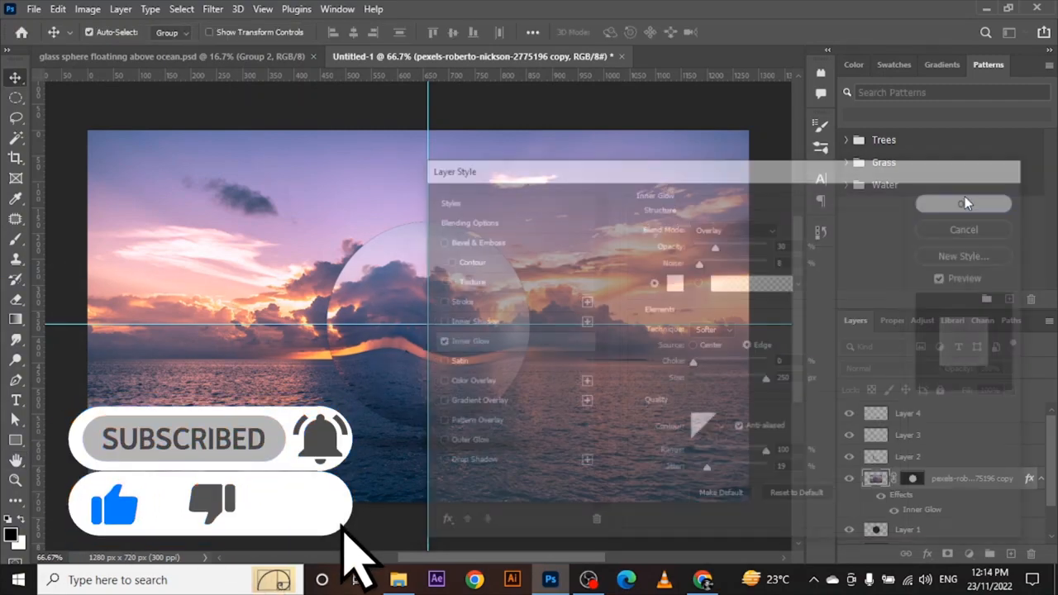
# - Hide the black circle layer beneath the sphere and hide the guides
pyautogui.click(850, 530)
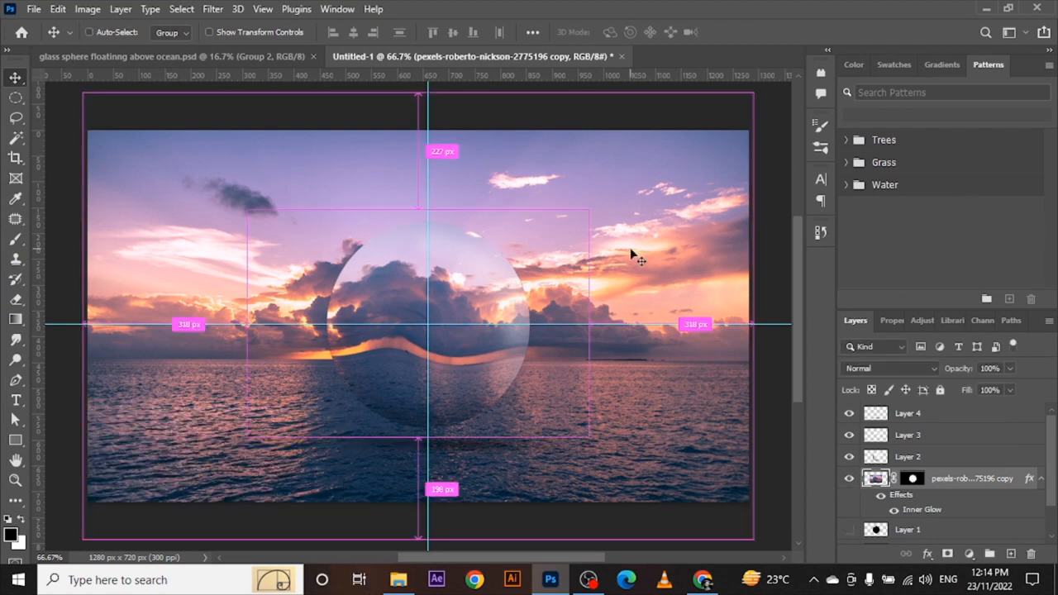
pyautogui.hotkey('ctrl', ';')
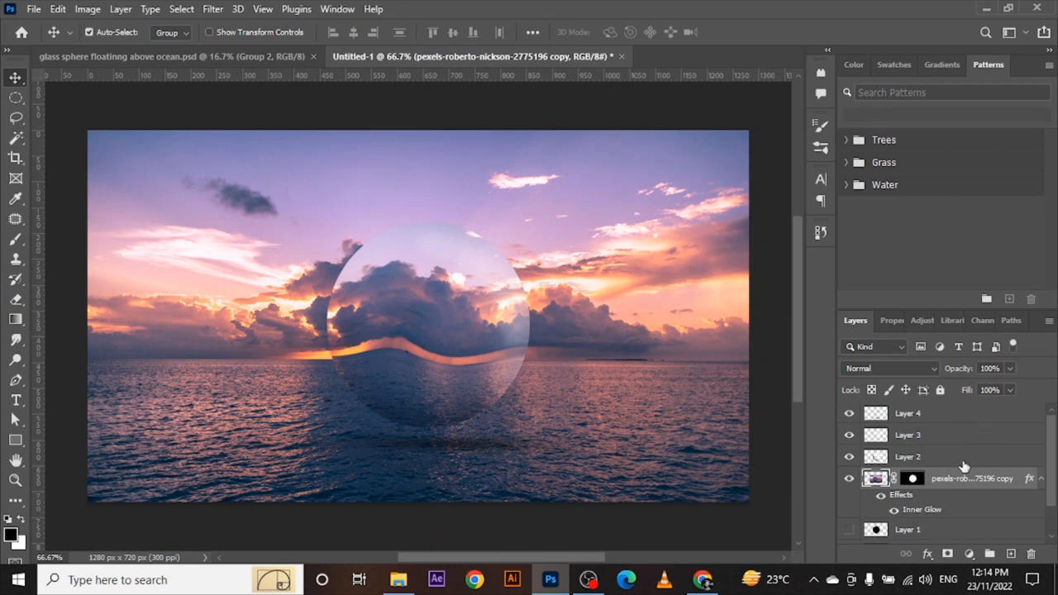
# - Add an empty white layer mask to the original ocean photo layer
pyautogui.click(638, 329)
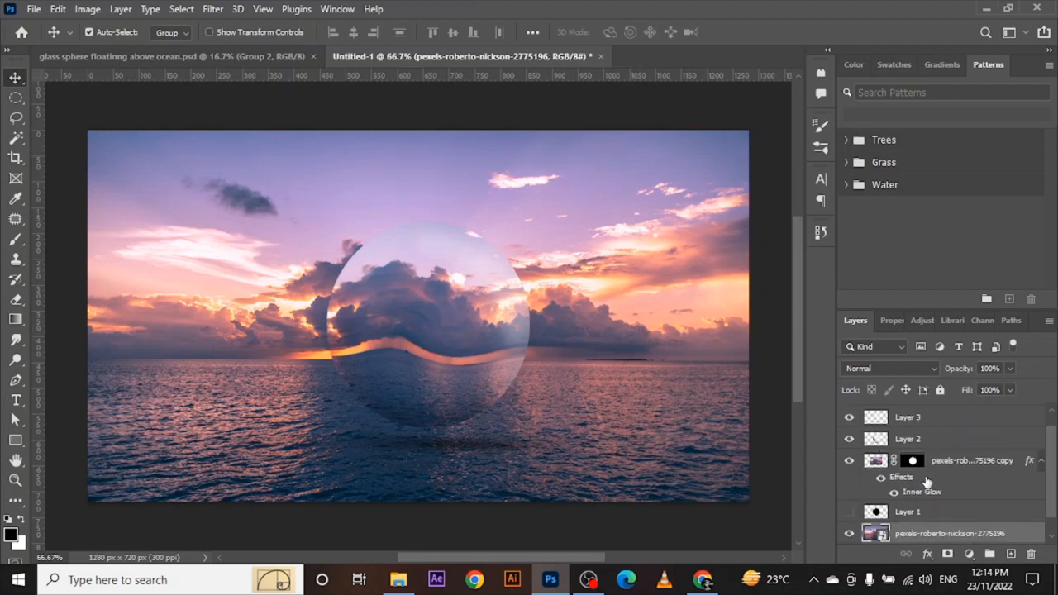
pyautogui.scroll(-1, 929, 484)
pyautogui.click(947, 554)
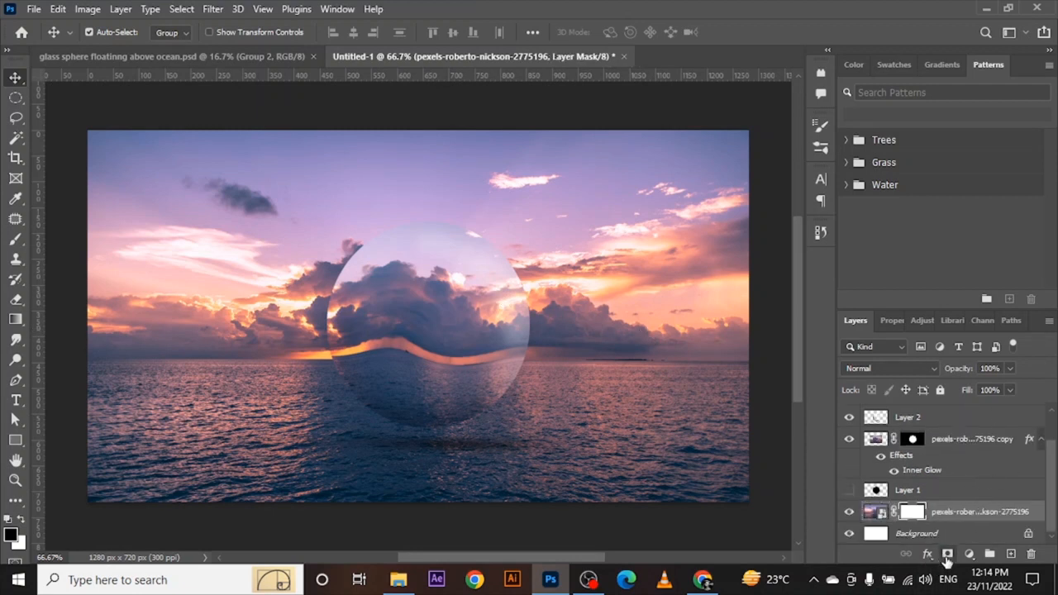
pyautogui.click(969, 554)
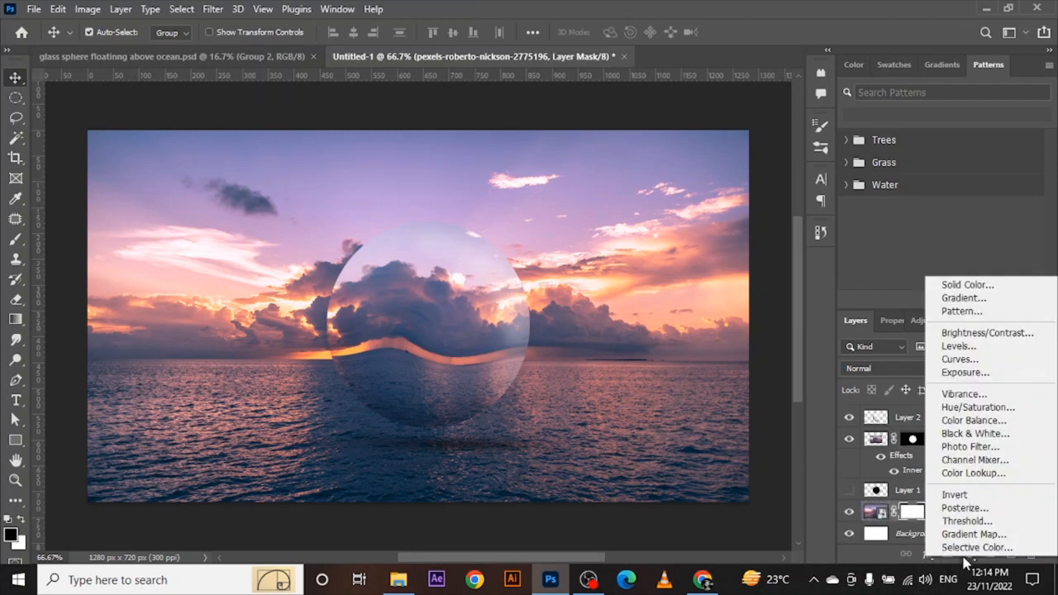
pyautogui.click(972, 411)
pyautogui.hotkey('ctrl', 'z')
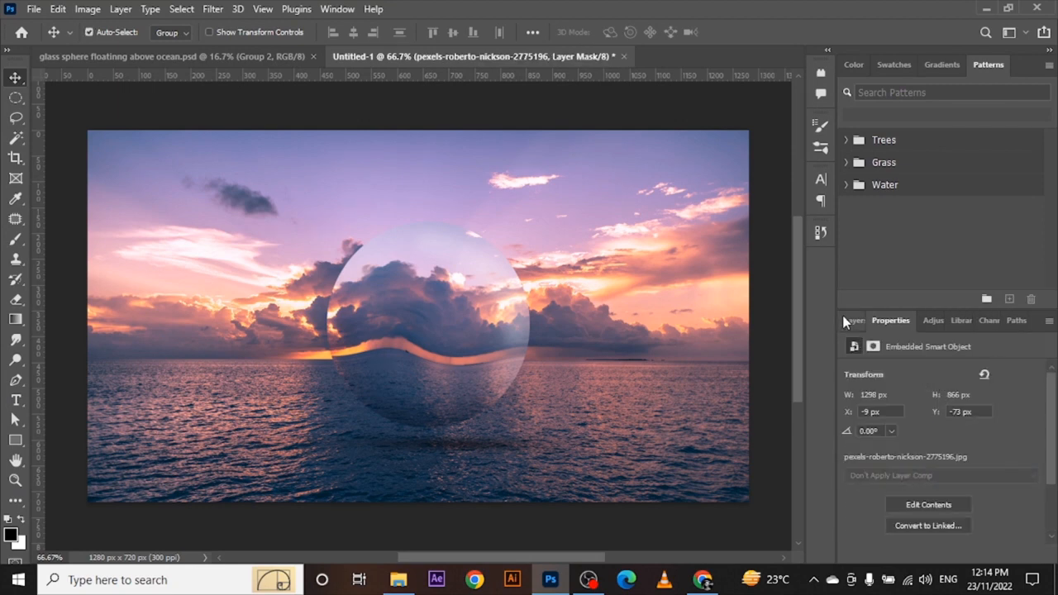
pyautogui.click(855, 320)
# - Add a Levels adjustment clipped to the original ocean photo and raise its shadow input level to 35
pyautogui.click(970, 555)
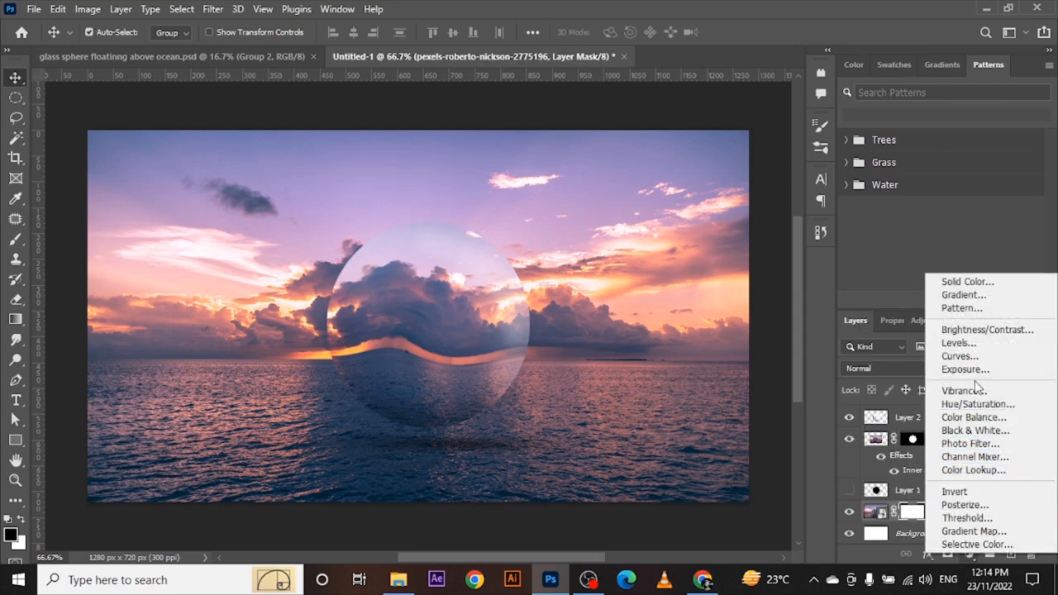
pyautogui.click(964, 352)
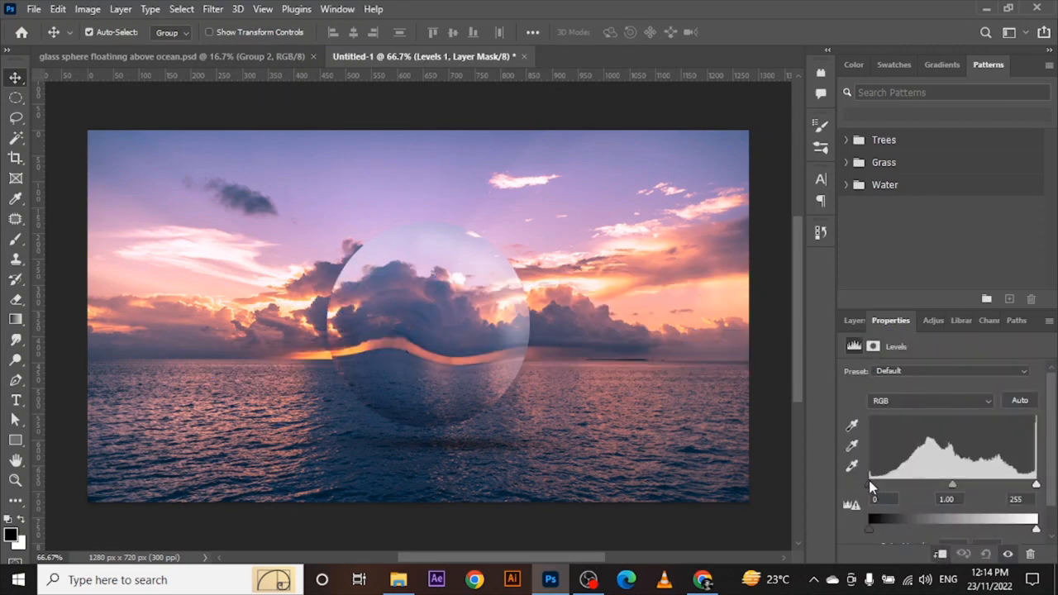
pyautogui.moveTo(870, 482); pyautogui.dragTo(893, 482)
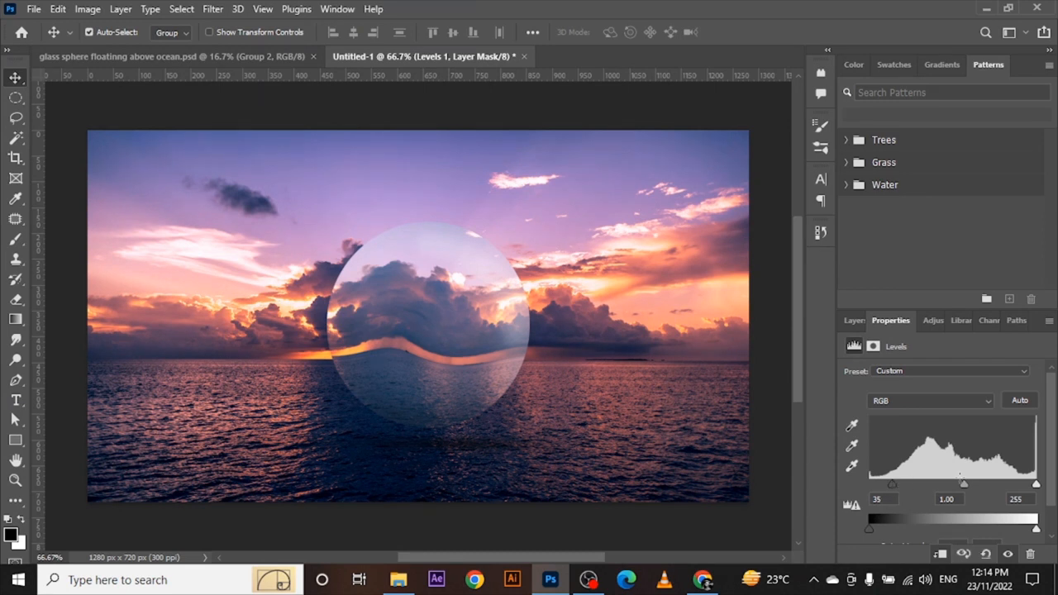
pyautogui.click(853, 321)
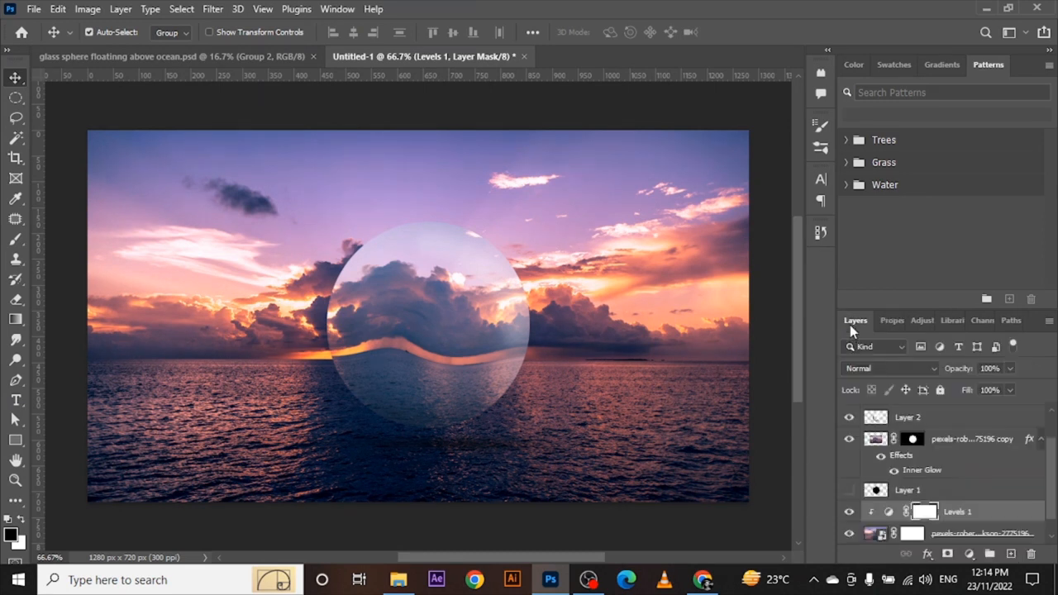
# - Add a Levels adjustment clipped to the masked sphere photo copy with input levels of 21 shadows, 0.84 midtones and 240 highlights
pyautogui.click(972, 439)
pyautogui.click(970, 554)
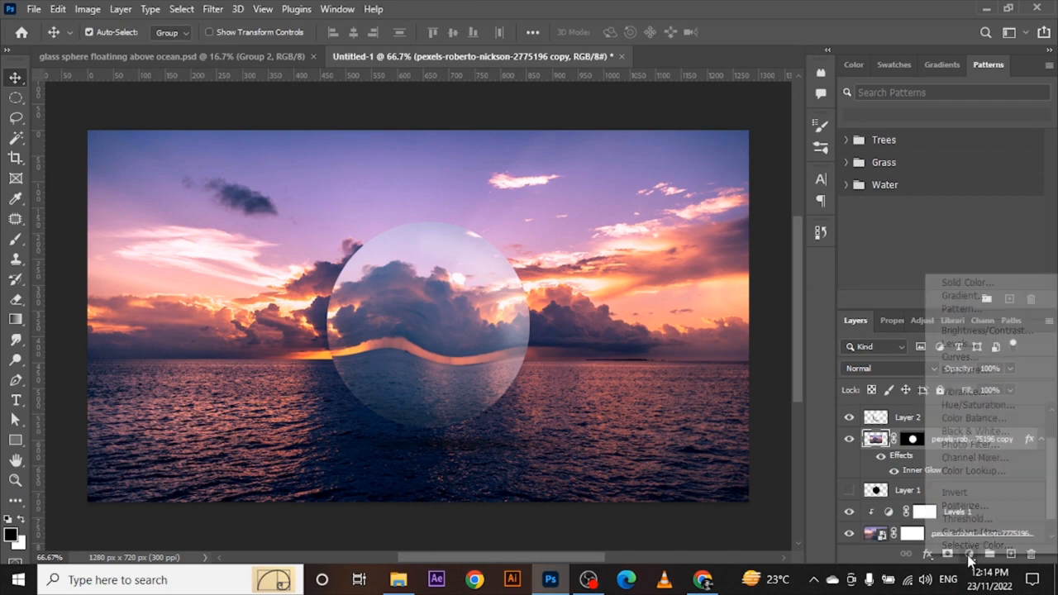
pyautogui.click(959, 344)
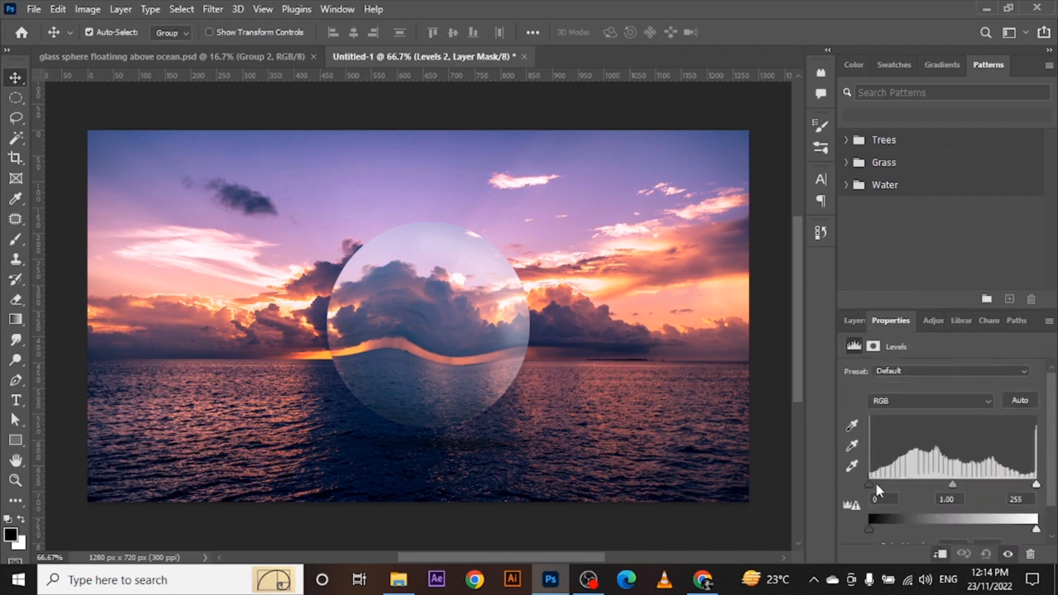
pyautogui.moveTo(876, 485); pyautogui.dragTo(885, 483)
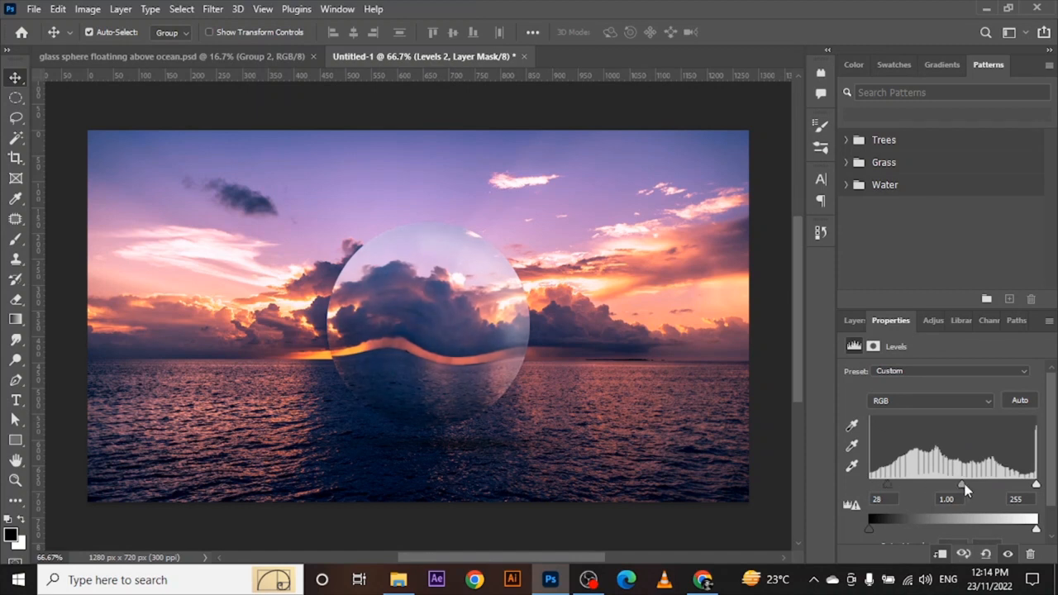
pyautogui.moveTo(964, 486); pyautogui.dragTo(957, 486)
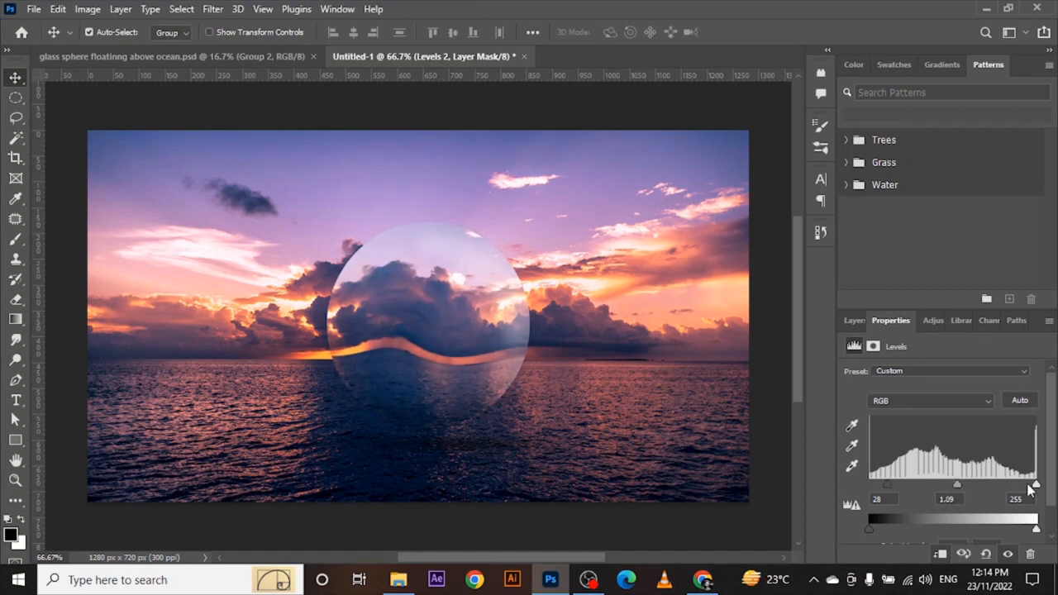
pyautogui.moveTo(1037, 485)
pyautogui.mouseDown()
pyautogui.moveTo(1009, 493)
pyautogui.moveTo(1028, 492)
pyautogui.mouseUp()
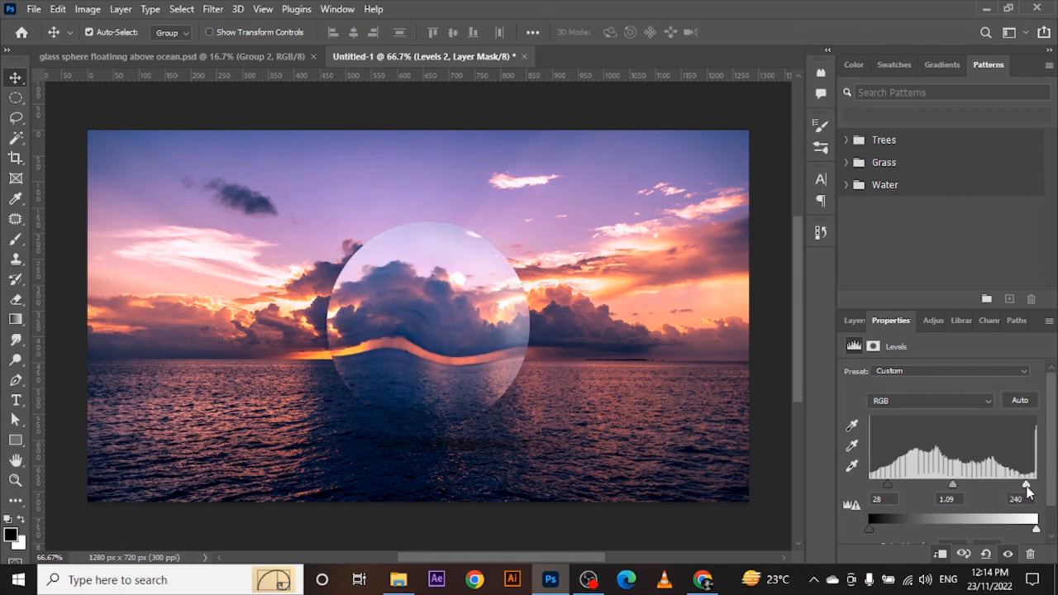
pyautogui.moveTo(893, 493); pyautogui.dragTo(885, 498)
pyautogui.moveTo(948, 487); pyautogui.dragTo(964, 486)
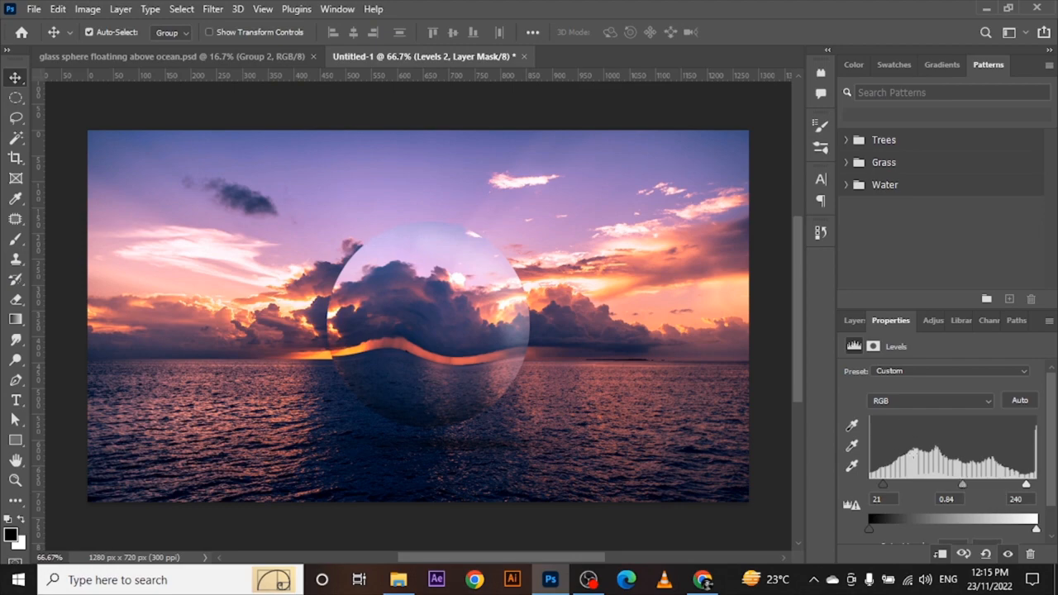
pyautogui.click(857, 321)
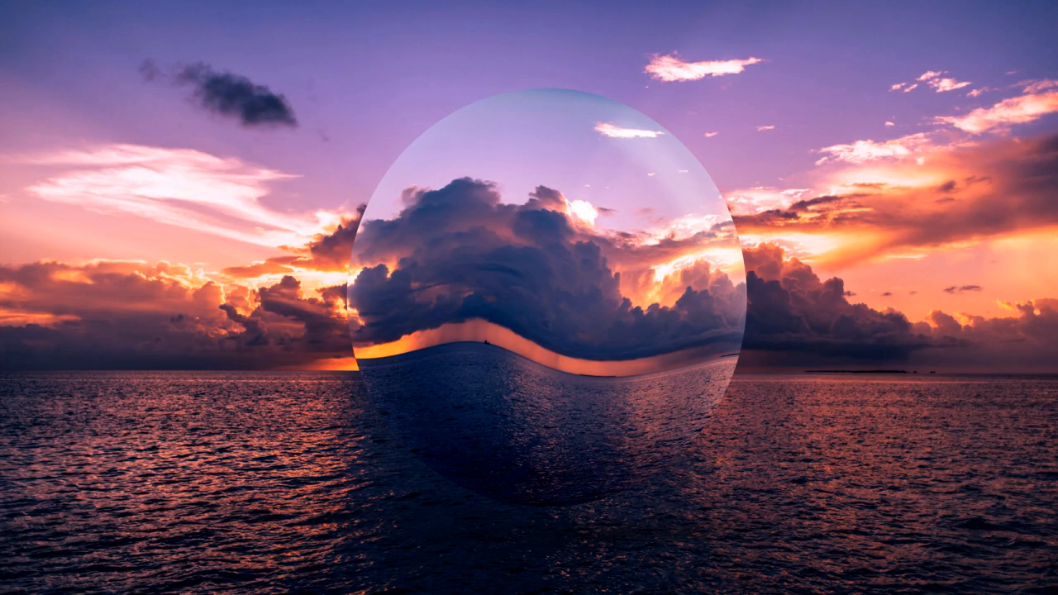